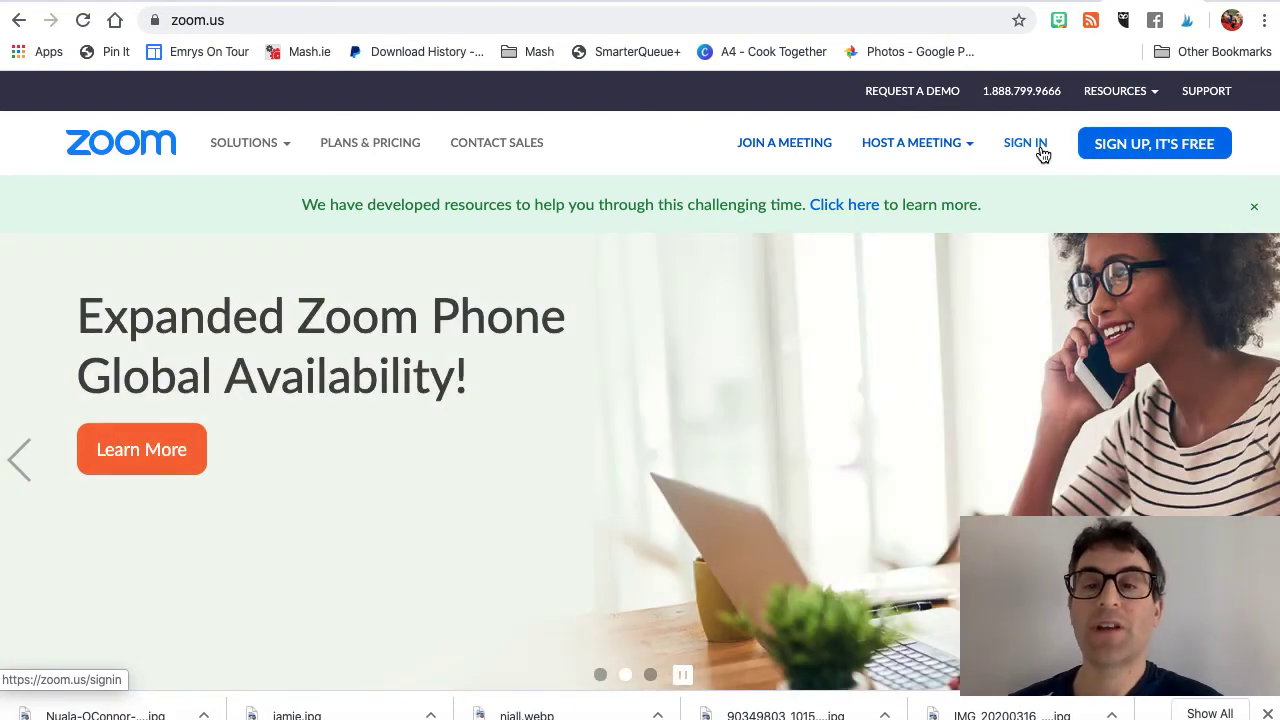
- Sign in to the account and start scheduling a new meeting
{"action": "left_click", "coordinate": [1038, 151]}
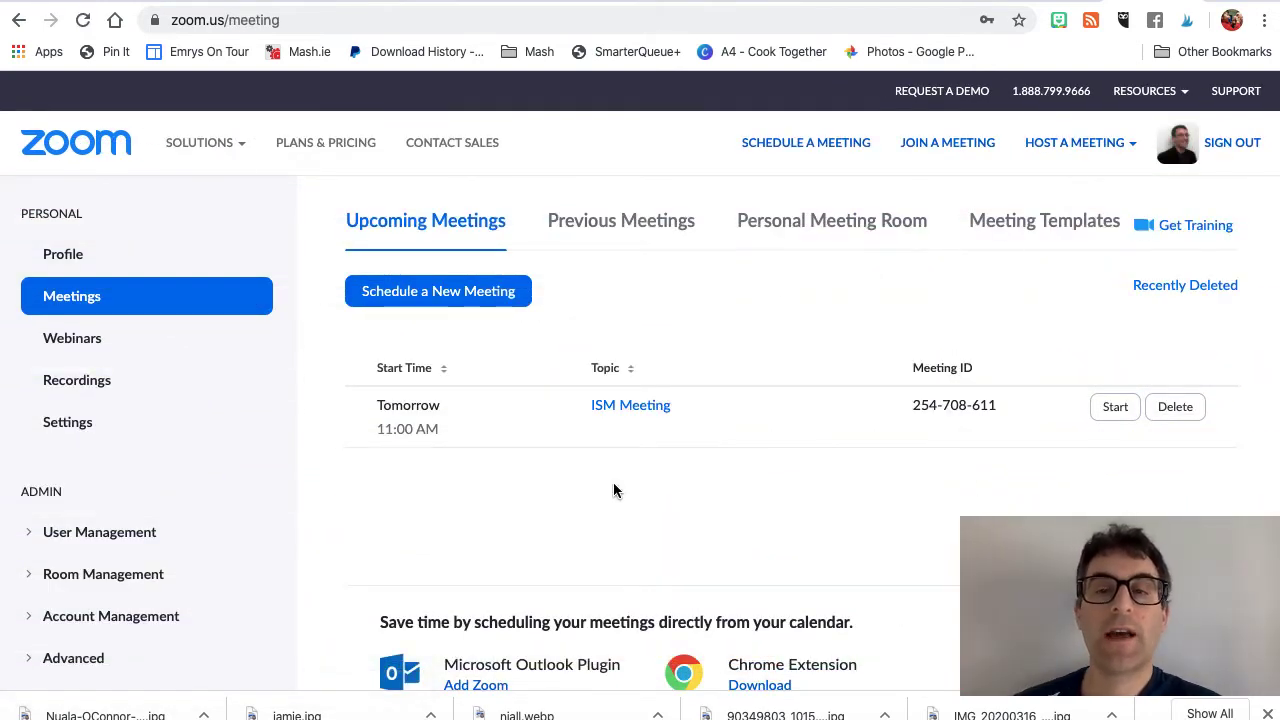
{"action": "scroll", "coordinate": [614, 490], "scroll_direction": "down", "scroll_amount": 1}
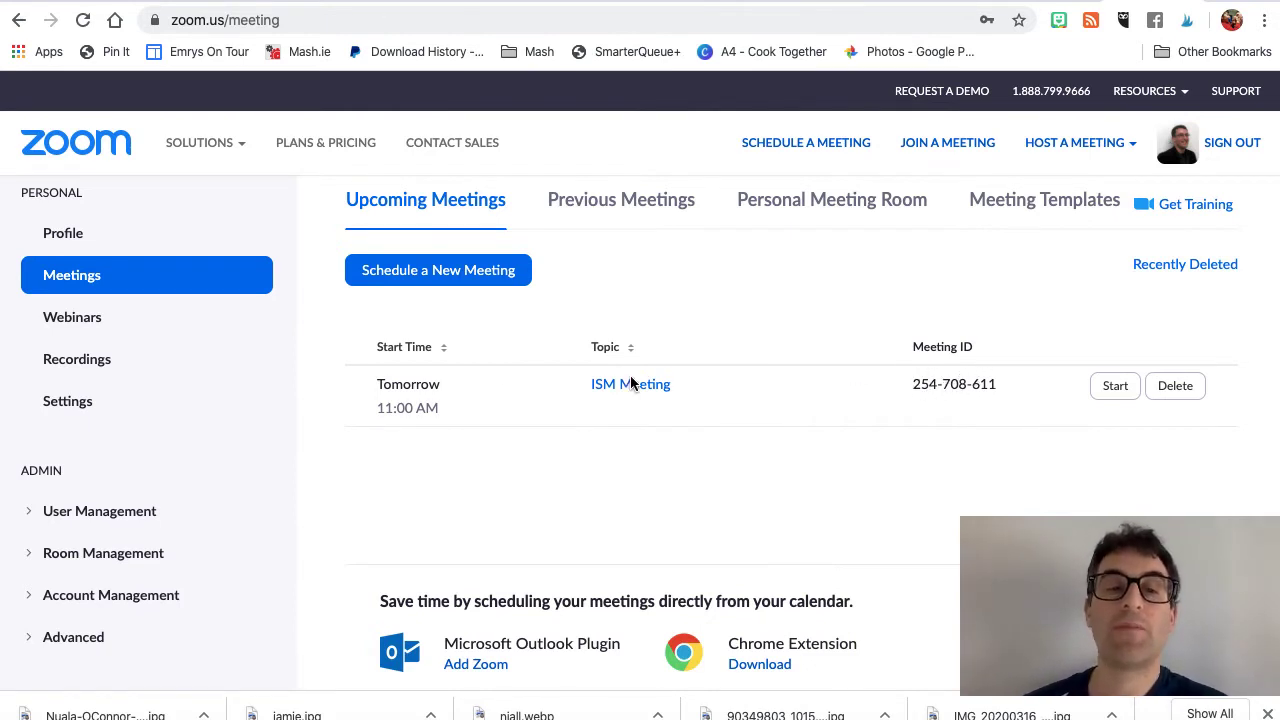
{"action": "left_click", "coordinate": [392, 283]}
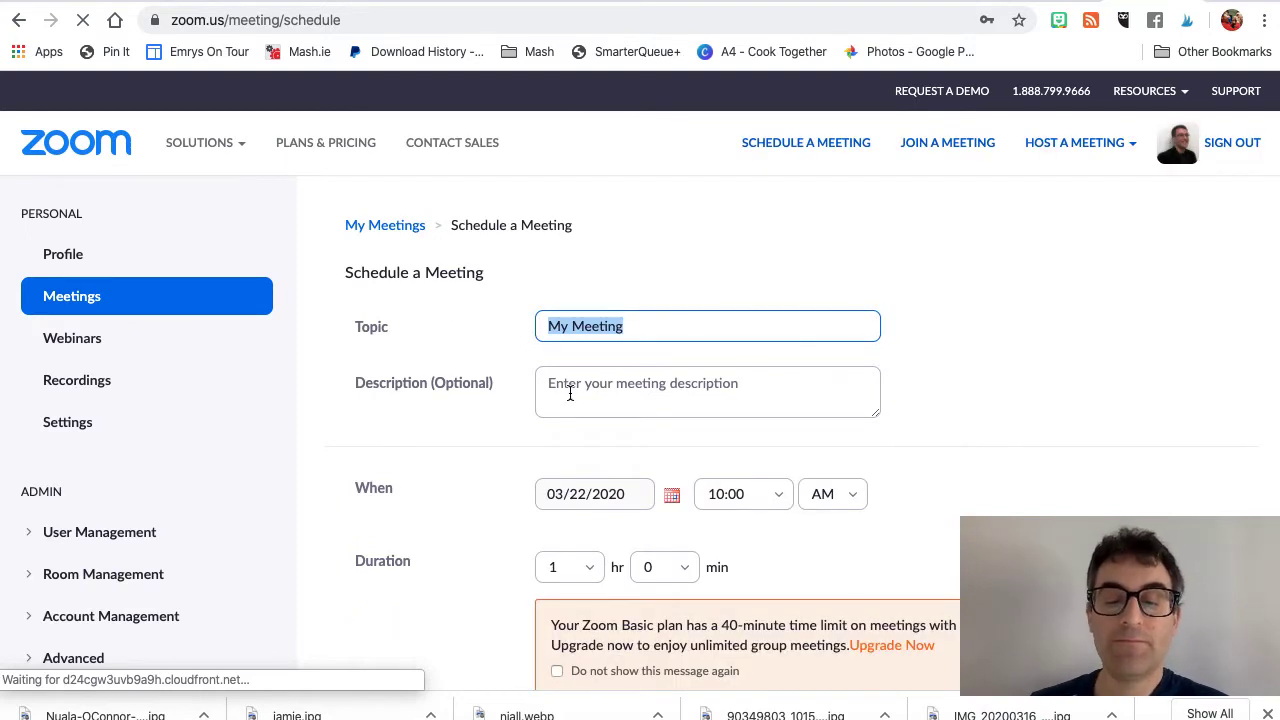
- Enter "6th class meeting" as the meeting topic and "A time to check in" as its description
{"action": "type", "text": "6"}
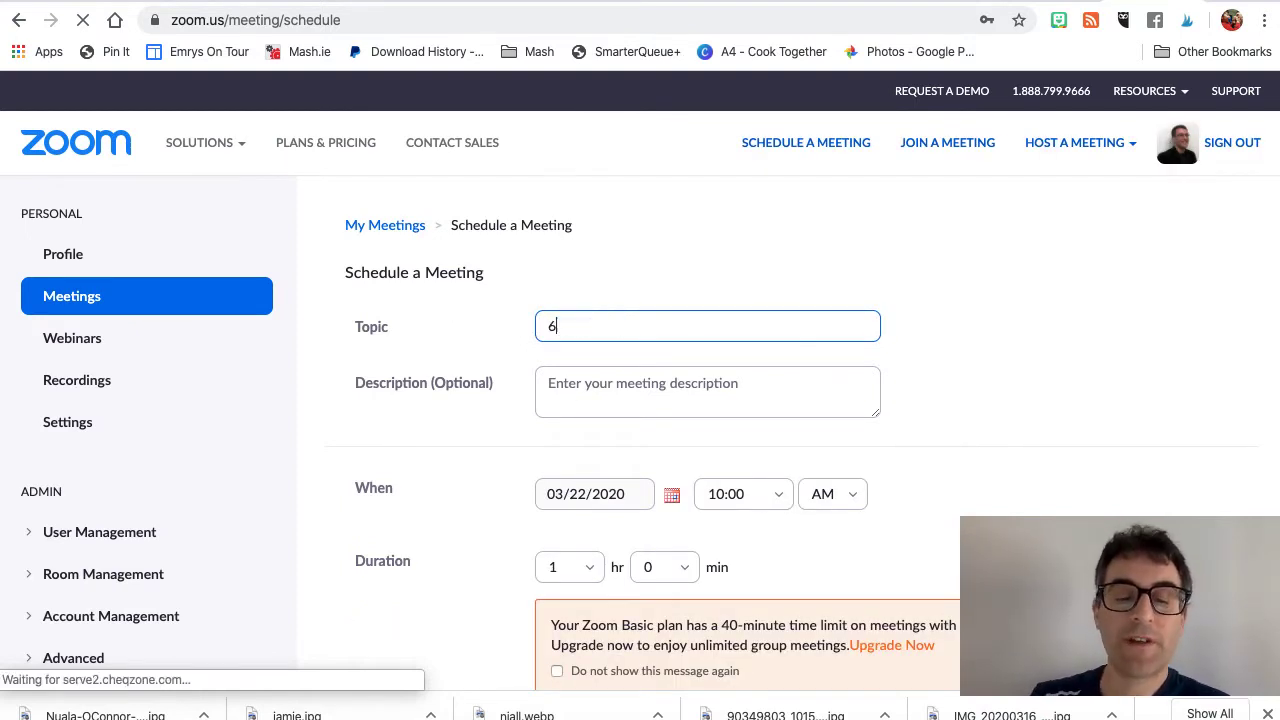
{"action": "type", "text": "th class "}
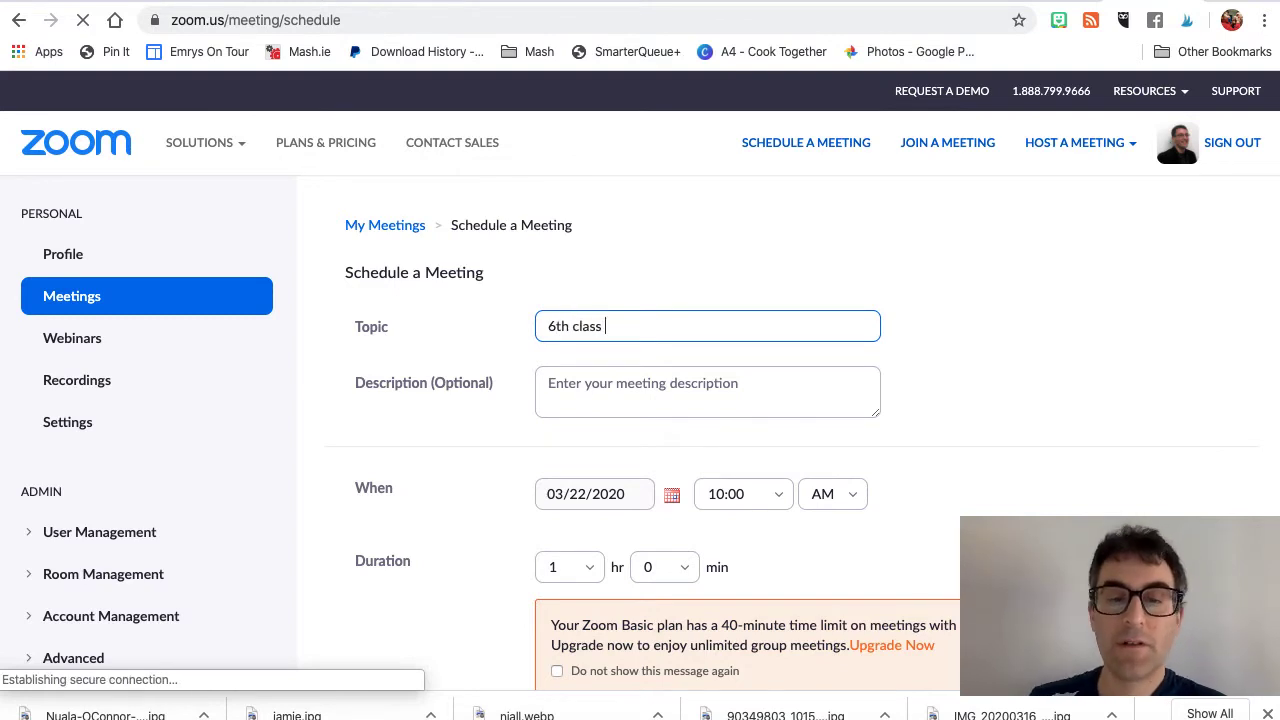
{"action": "type", "text": "meeting"}
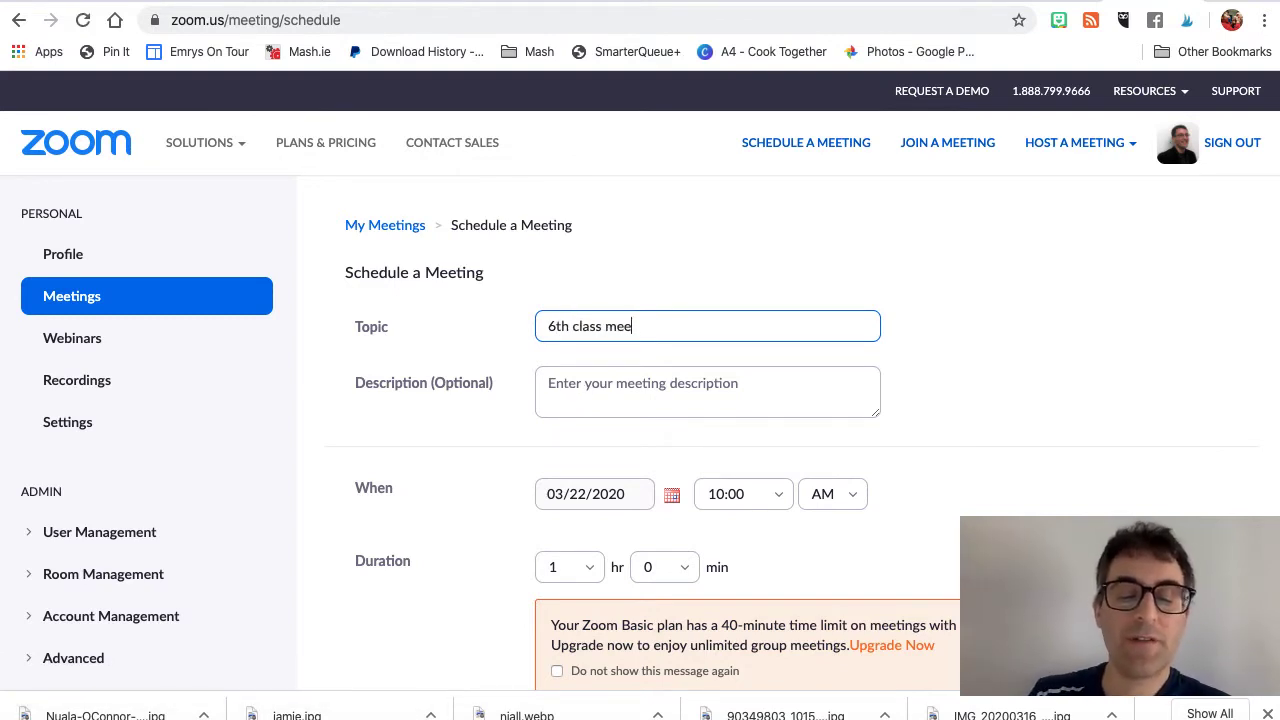
{"action": "left_click", "coordinate": [580, 398]}
{"action": "type", "text": "A ti"}
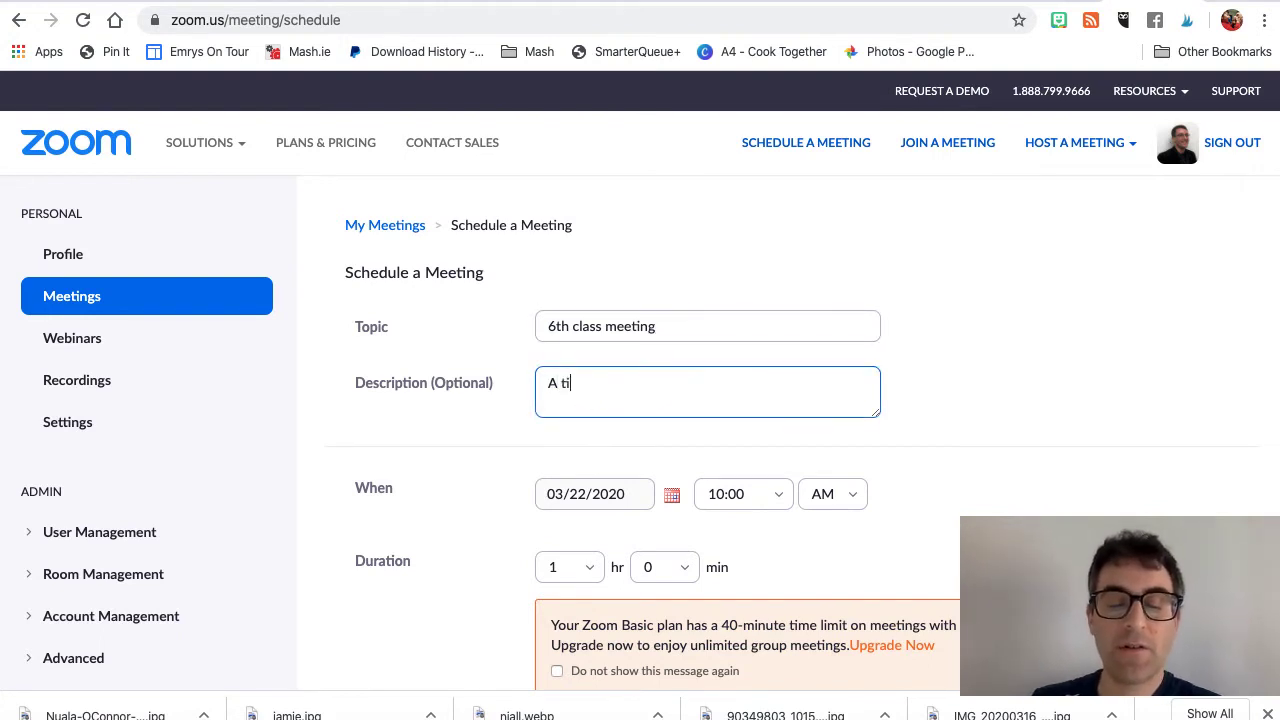
{"action": "type", "text": "me to check"}
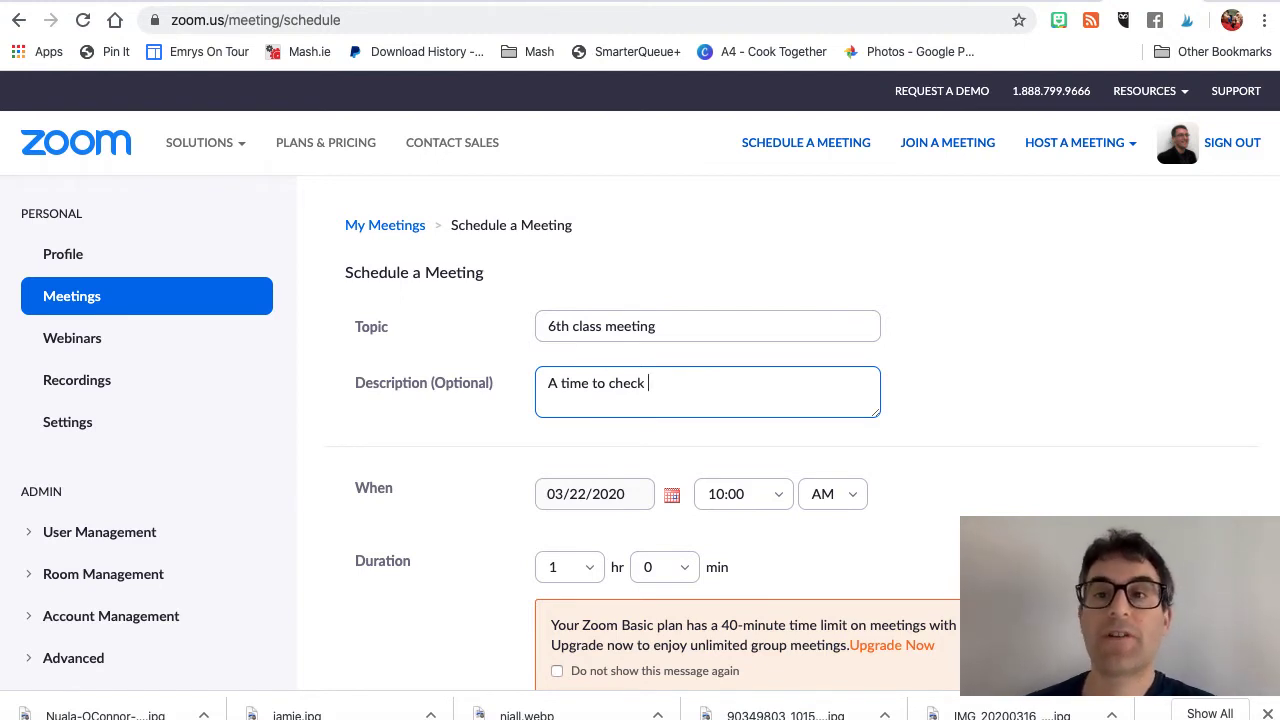
{"action": "type", "text": "in"}
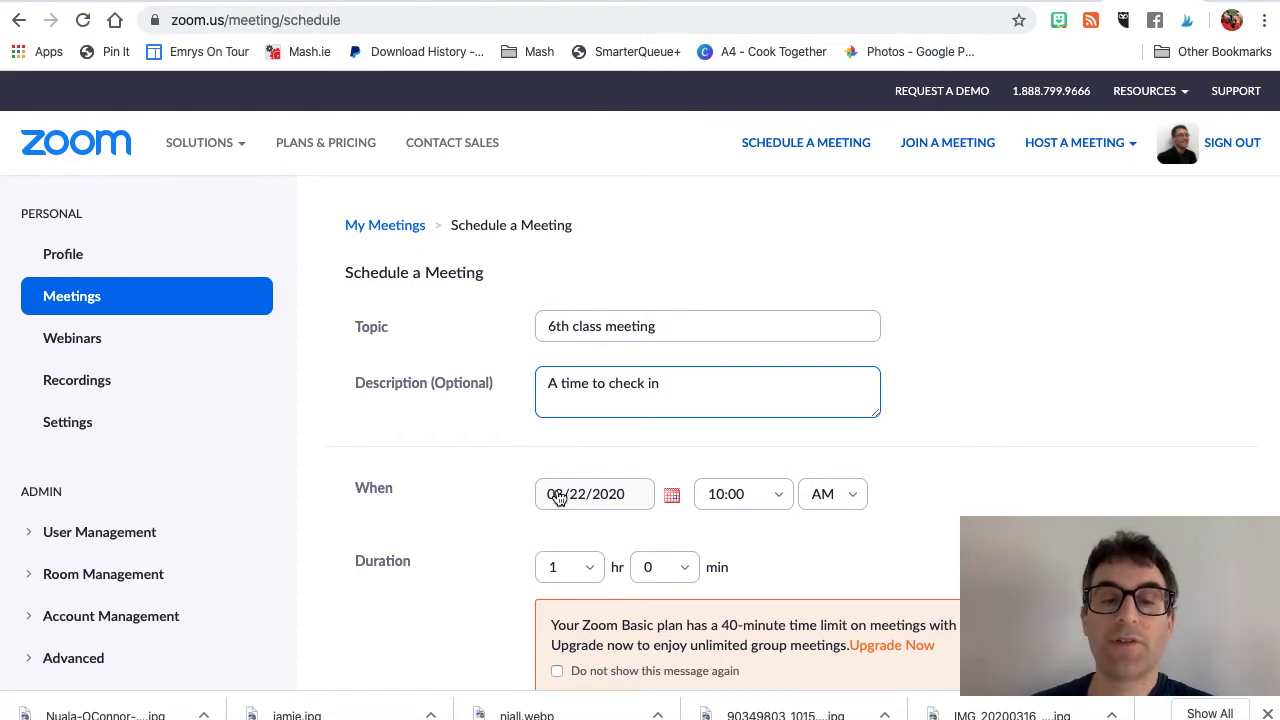
- Set the meeting's duration to 0 hr 45 min
{"action": "scroll", "coordinate": [557, 494], "scroll_direction": "down", "scroll_amount": 3}
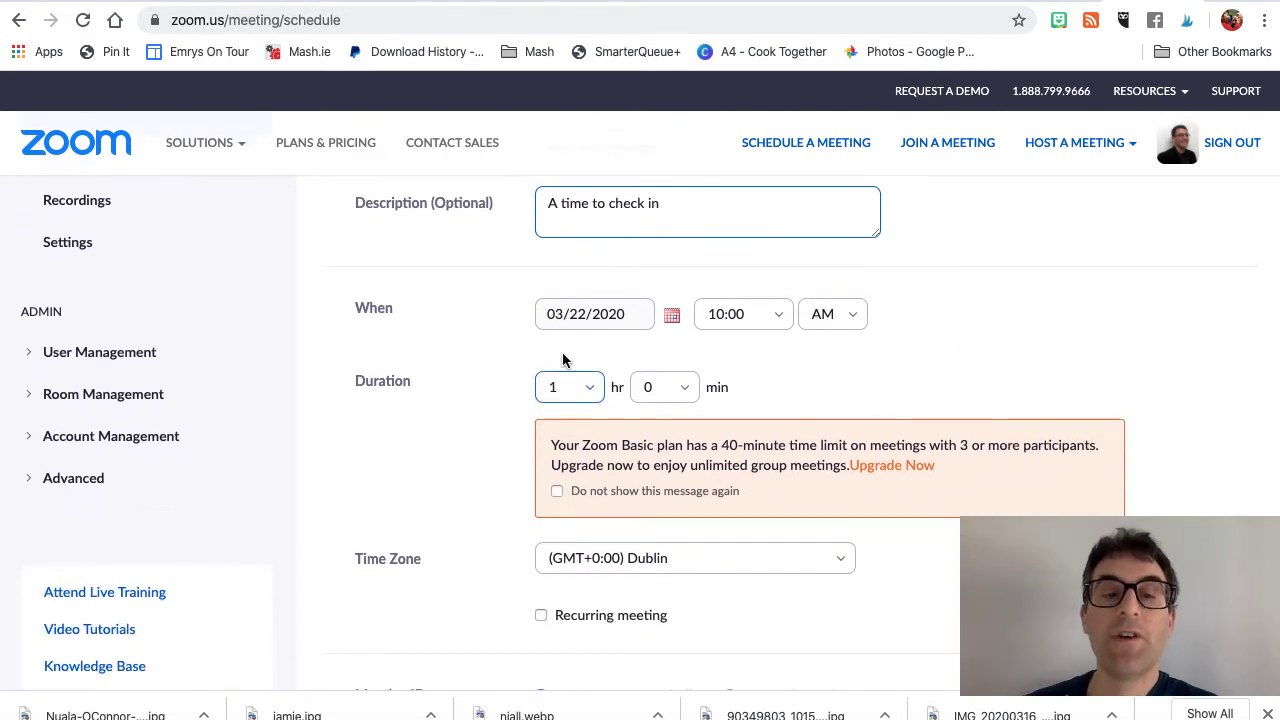
{"action": "left_click", "coordinate": [572, 318]}
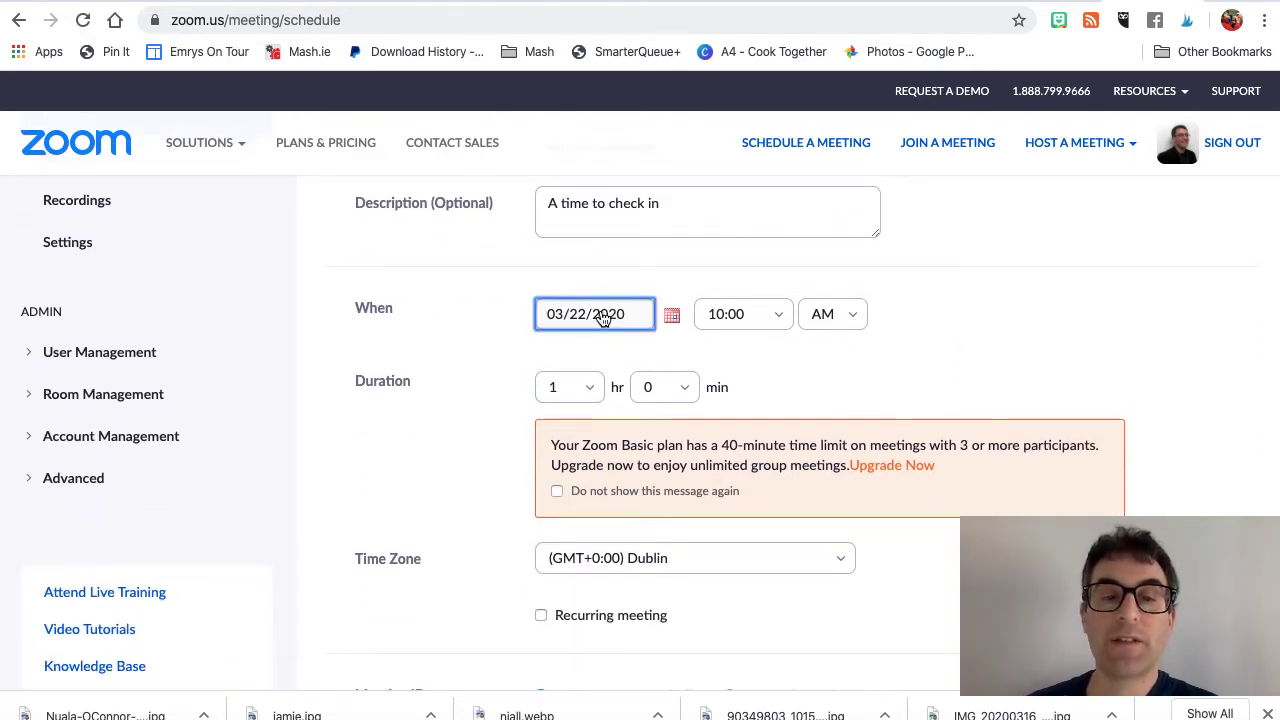
{"action": "left_click", "coordinate": [777, 363]}
{"action": "scroll", "coordinate": [765, 375], "scroll_direction": "down", "scroll_amount": 1}
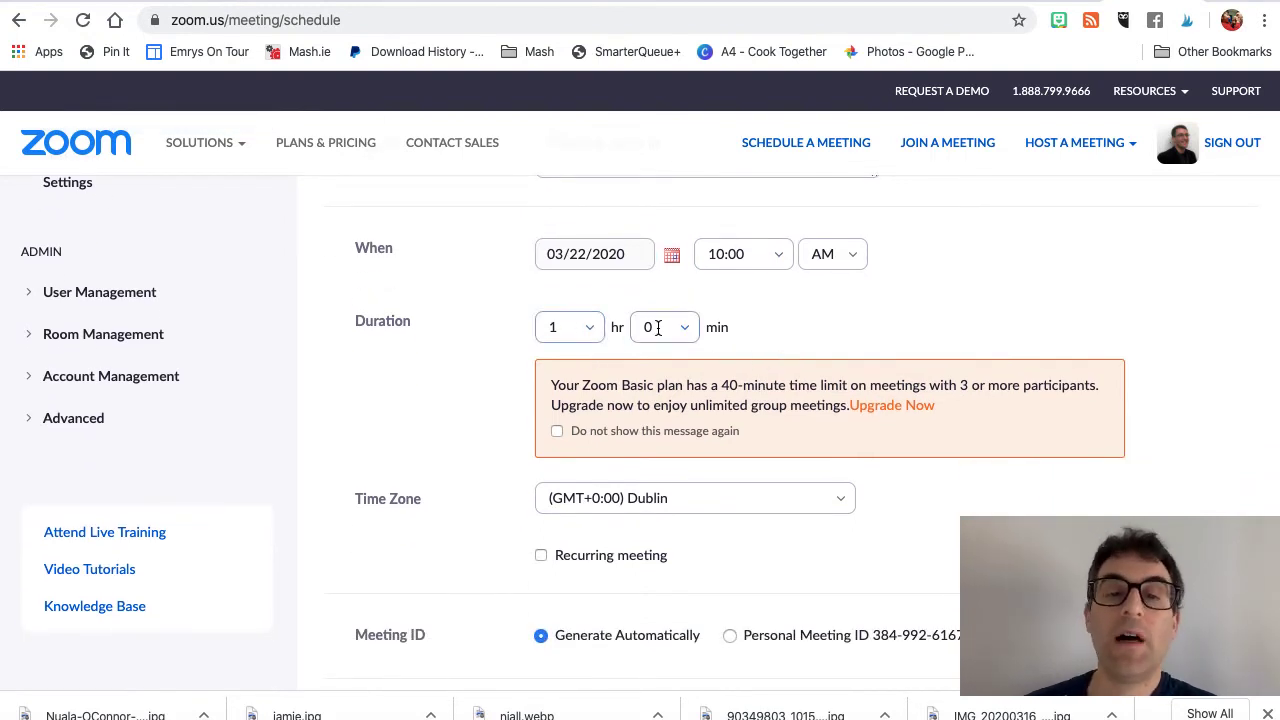
{"action": "left_click", "coordinate": [585, 329]}
{"action": "left_click", "coordinate": [568, 375]}
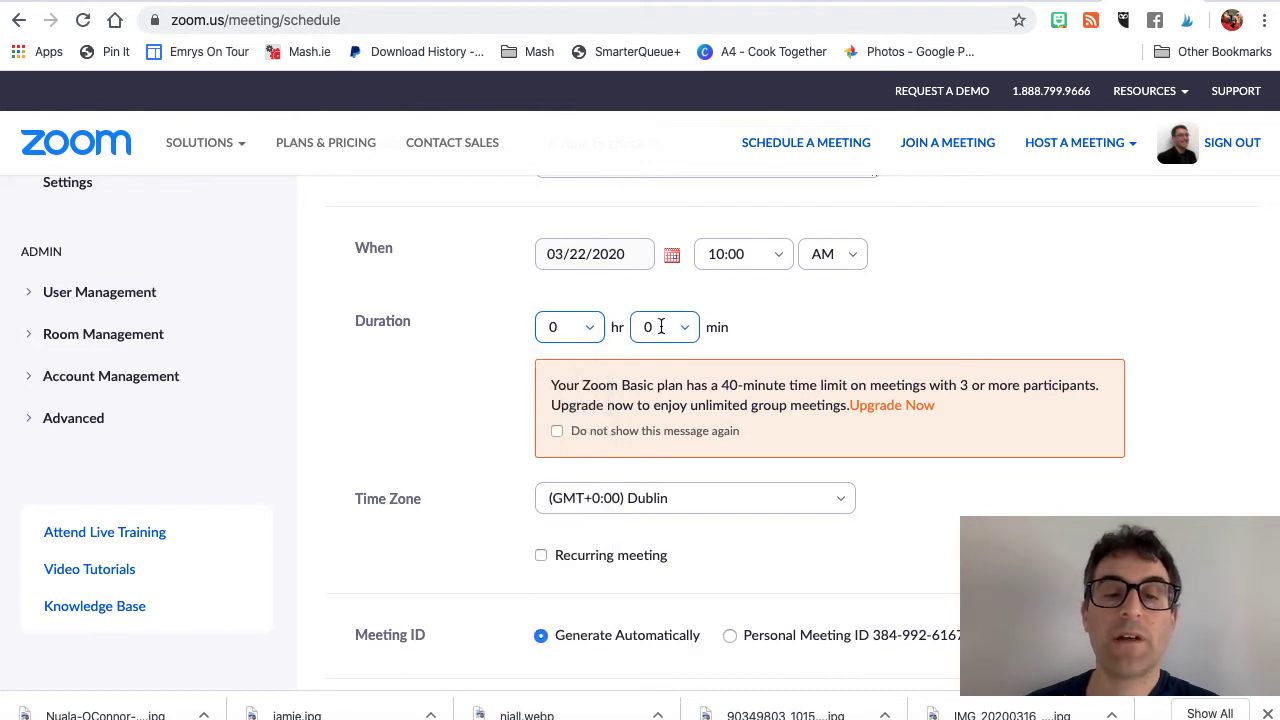
{"action": "left_click", "coordinate": [660, 327]}
{"action": "left_click", "coordinate": [652, 476]}
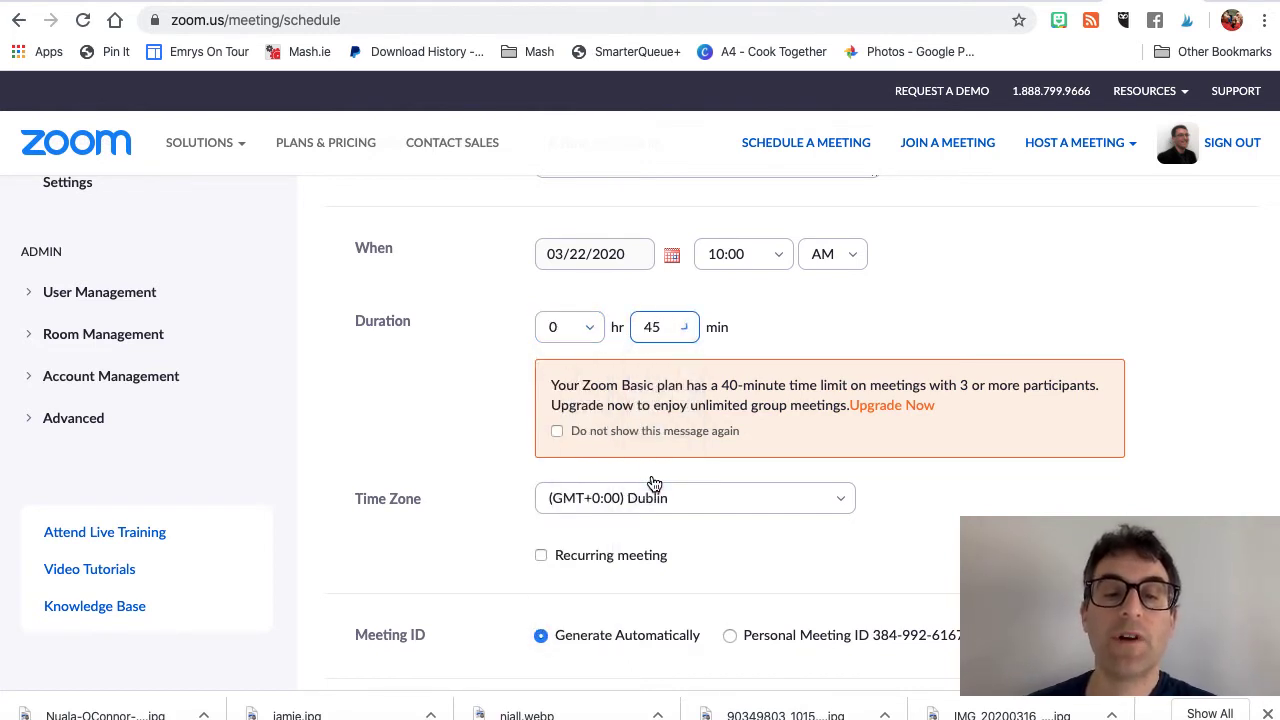
{"action": "left_click", "coordinate": [818, 333]}
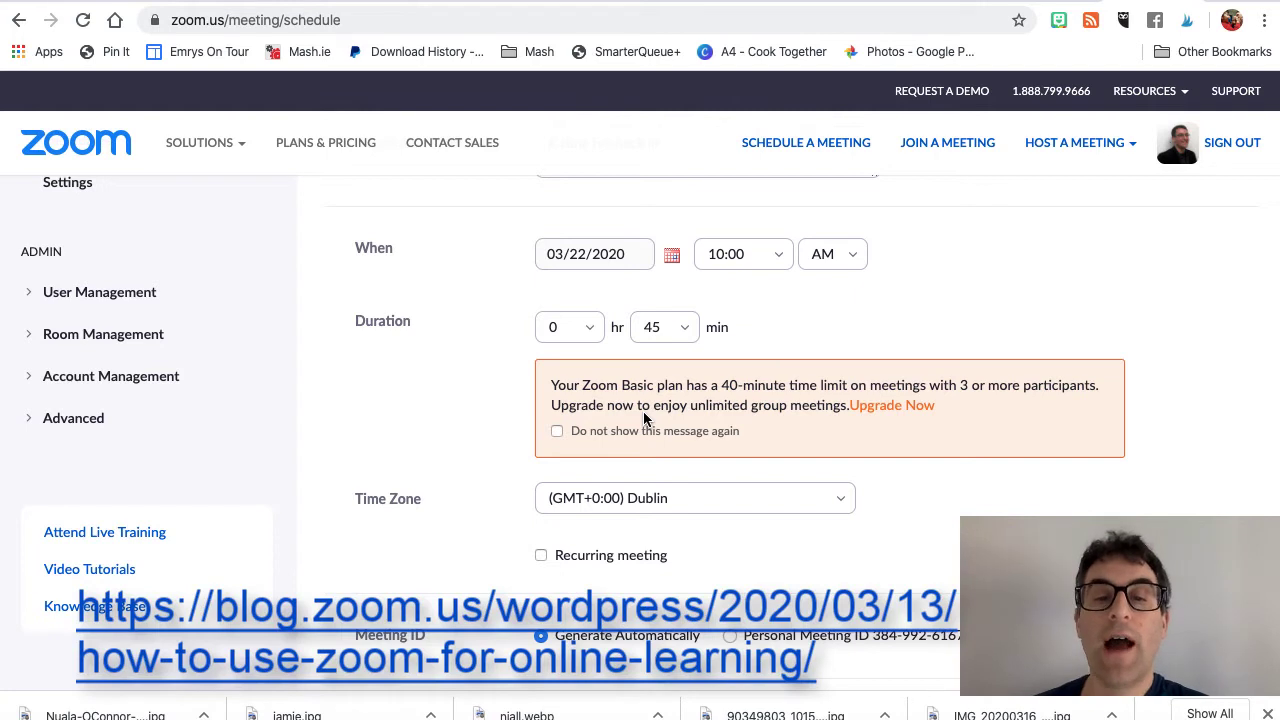
- Set the host's video to on for the meeting
{"action": "scroll", "coordinate": [644, 418], "scroll_direction": "down", "scroll_amount": 2}
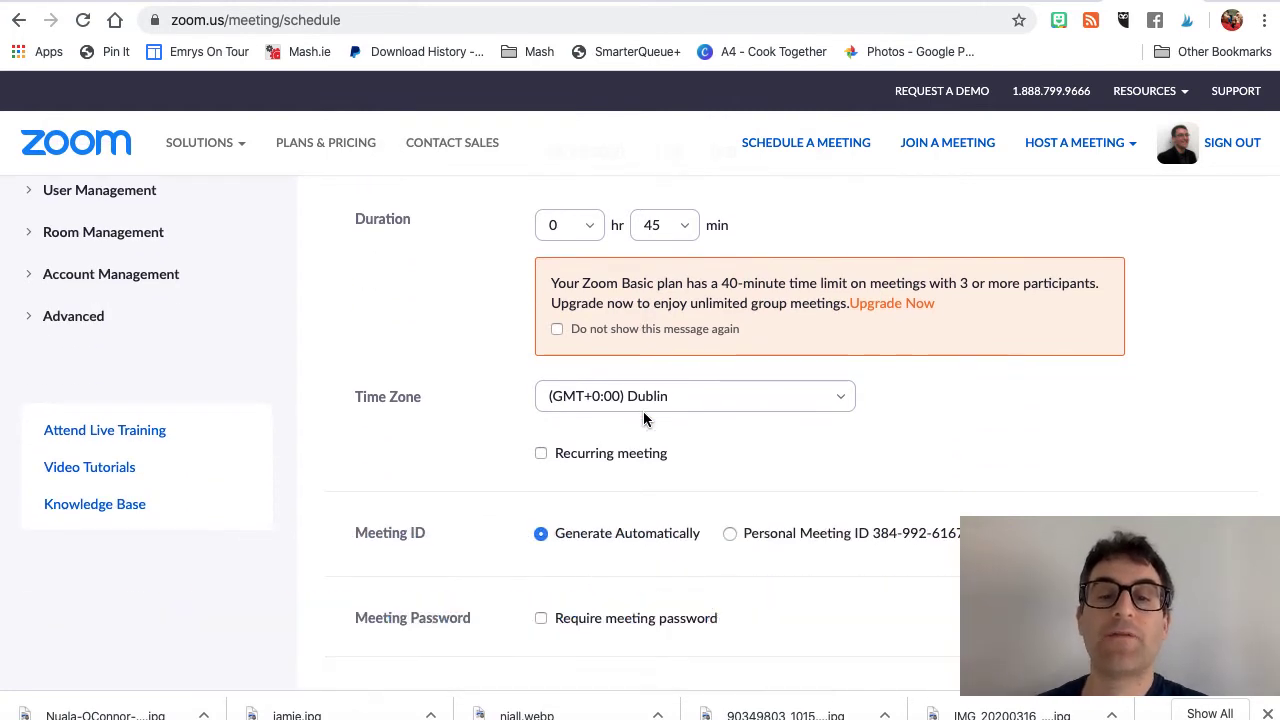
{"action": "scroll", "coordinate": [644, 419], "scroll_direction": "down", "scroll_amount": 2}
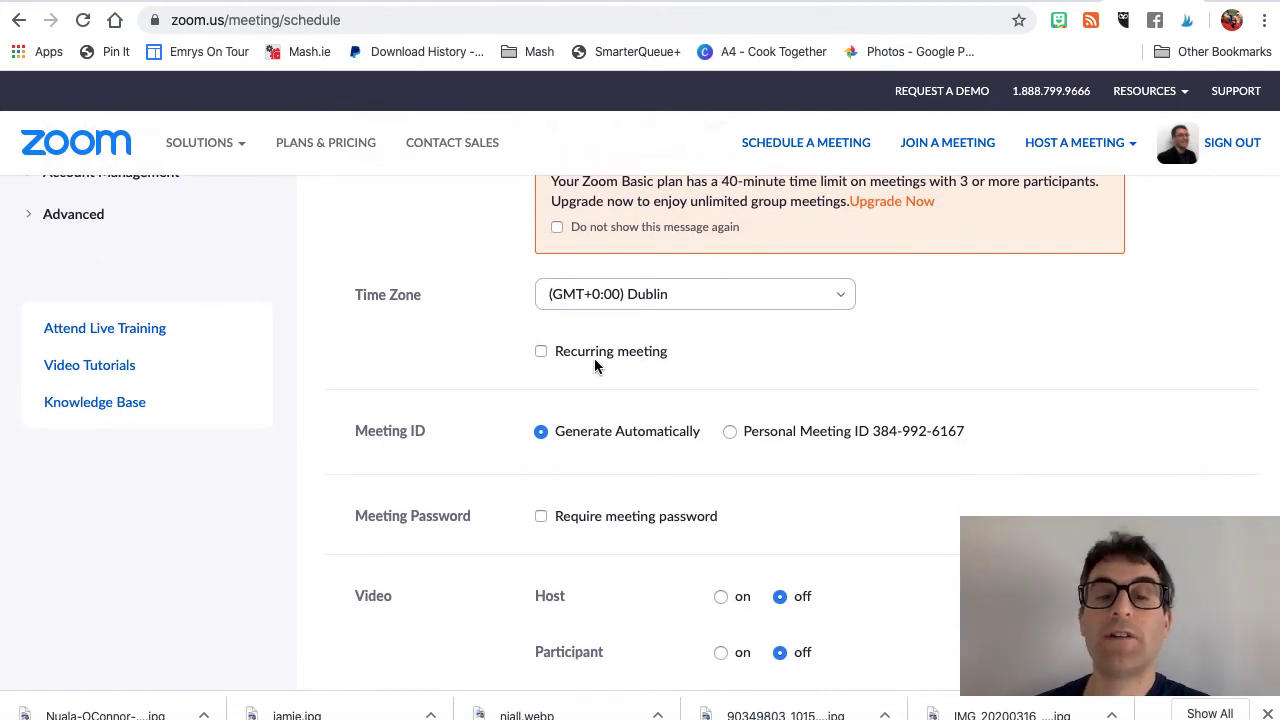
{"action": "scroll", "coordinate": [626, 385], "scroll_direction": "down", "scroll_amount": 1}
{"action": "scroll", "coordinate": [626, 385], "scroll_direction": "down", "scroll_amount": 1}
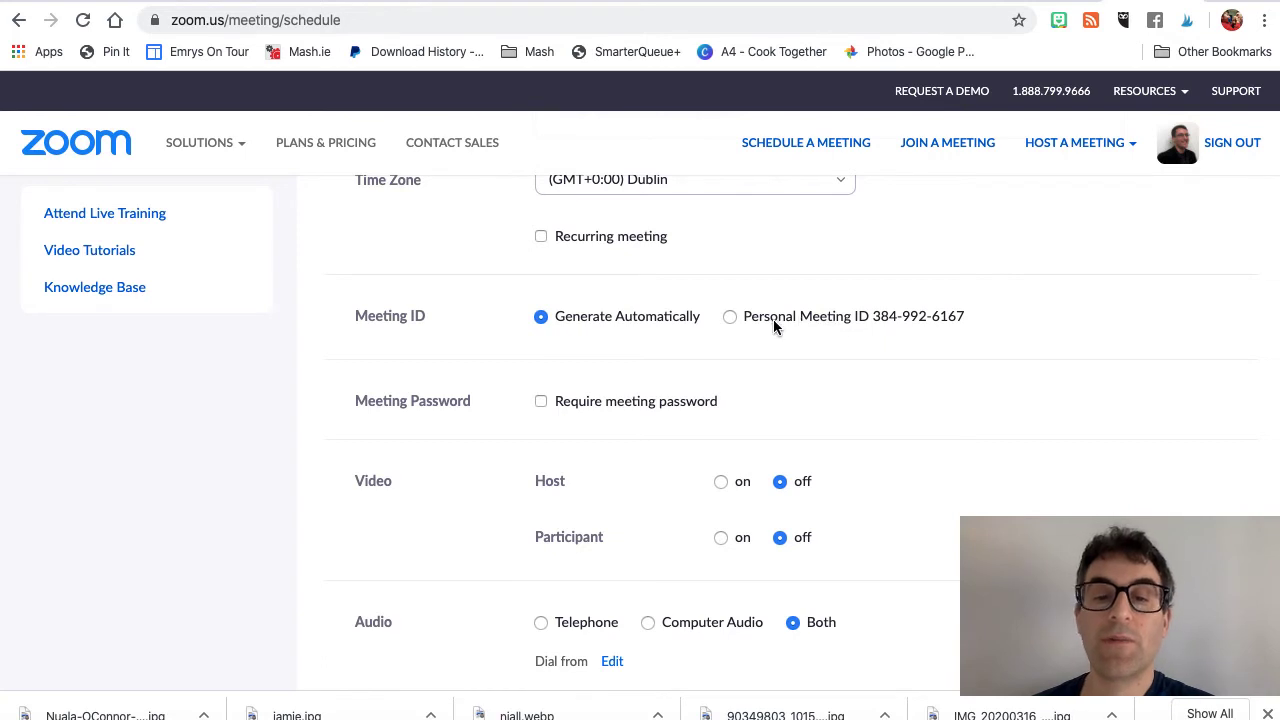
{"action": "scroll", "coordinate": [594, 368], "scroll_direction": "down", "scroll_amount": 1}
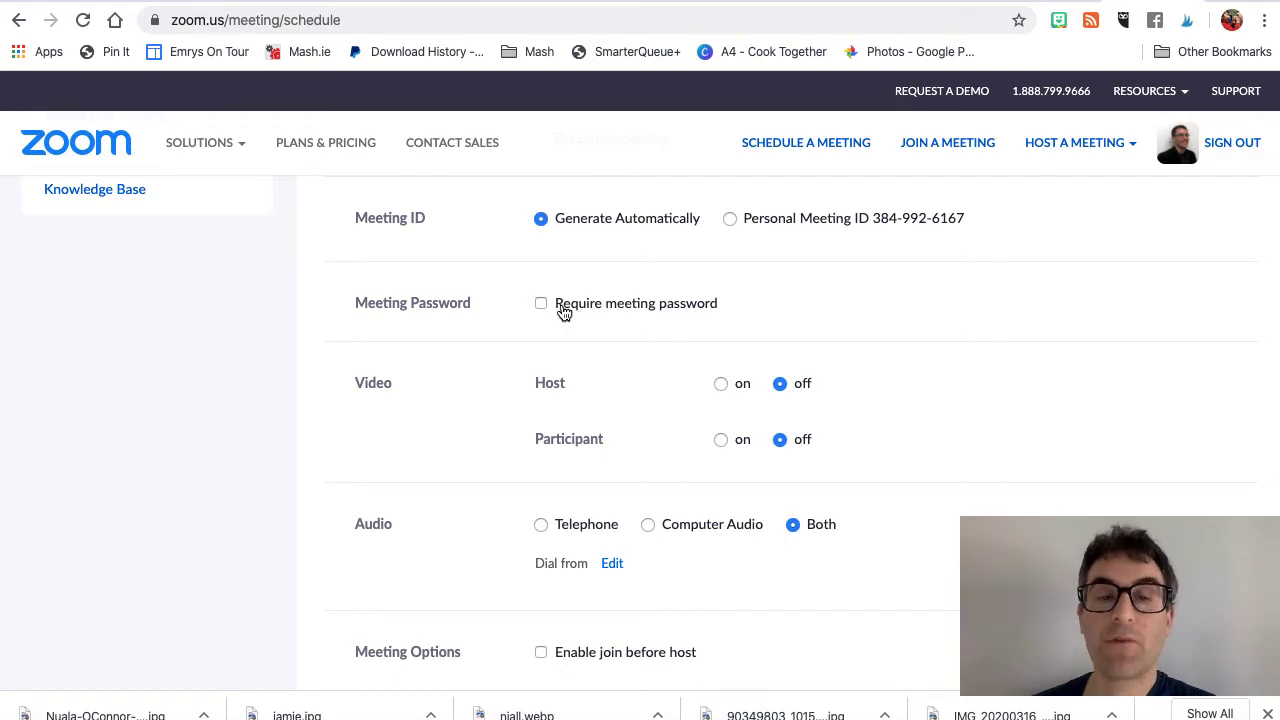
{"action": "scroll", "coordinate": [565, 313], "scroll_direction": "down", "scroll_amount": 1}
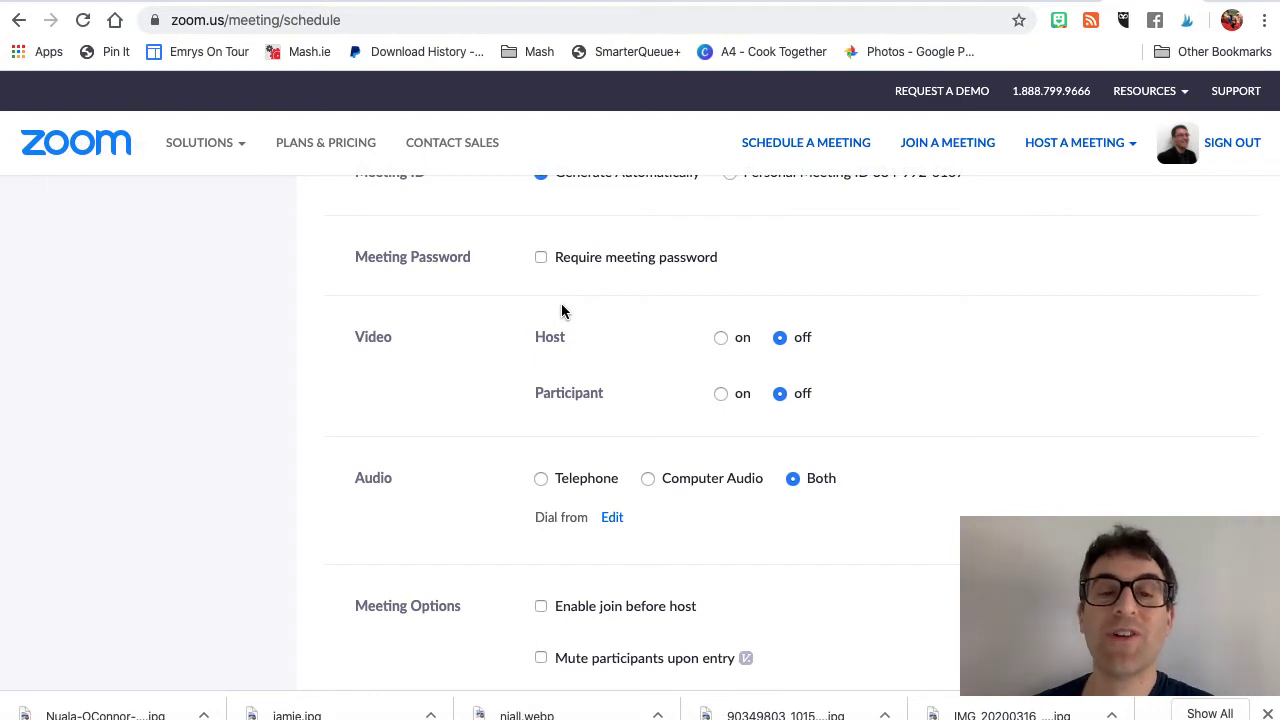
{"action": "scroll", "coordinate": [562, 311], "scroll_direction": "down", "scroll_amount": 1}
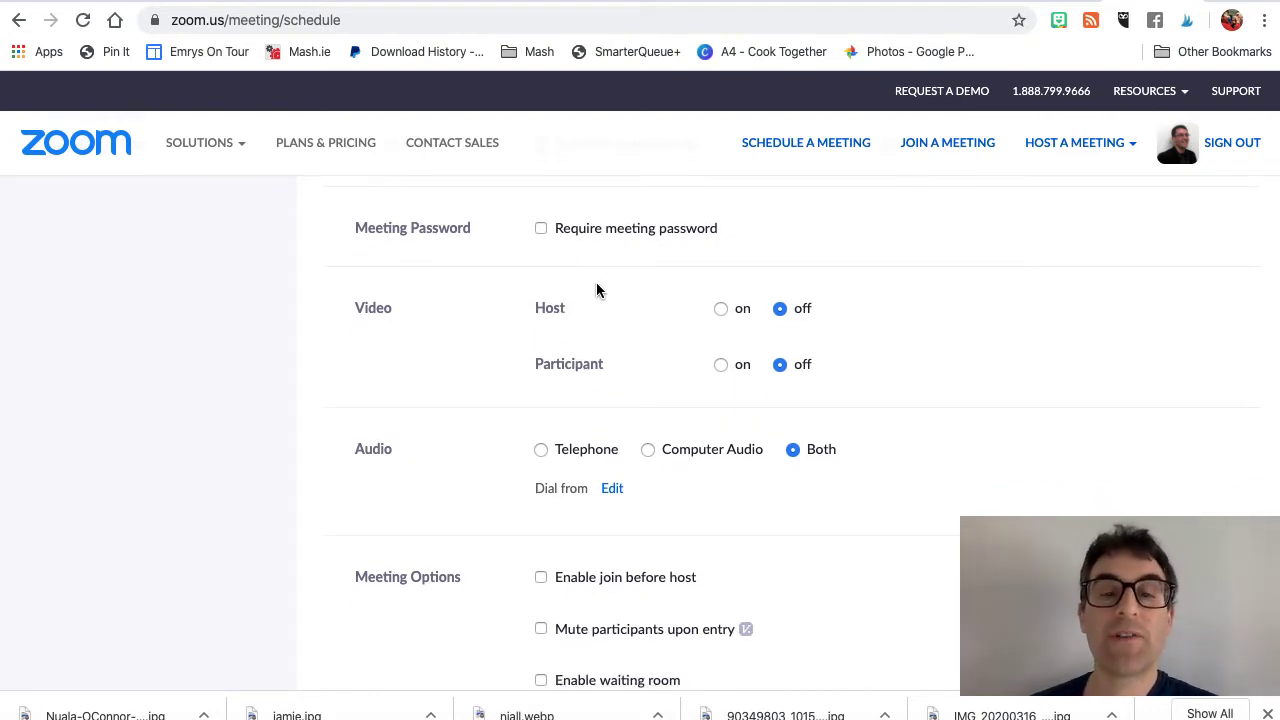
{"action": "scroll", "coordinate": [706, 338], "scroll_direction": "down", "scroll_amount": 1}
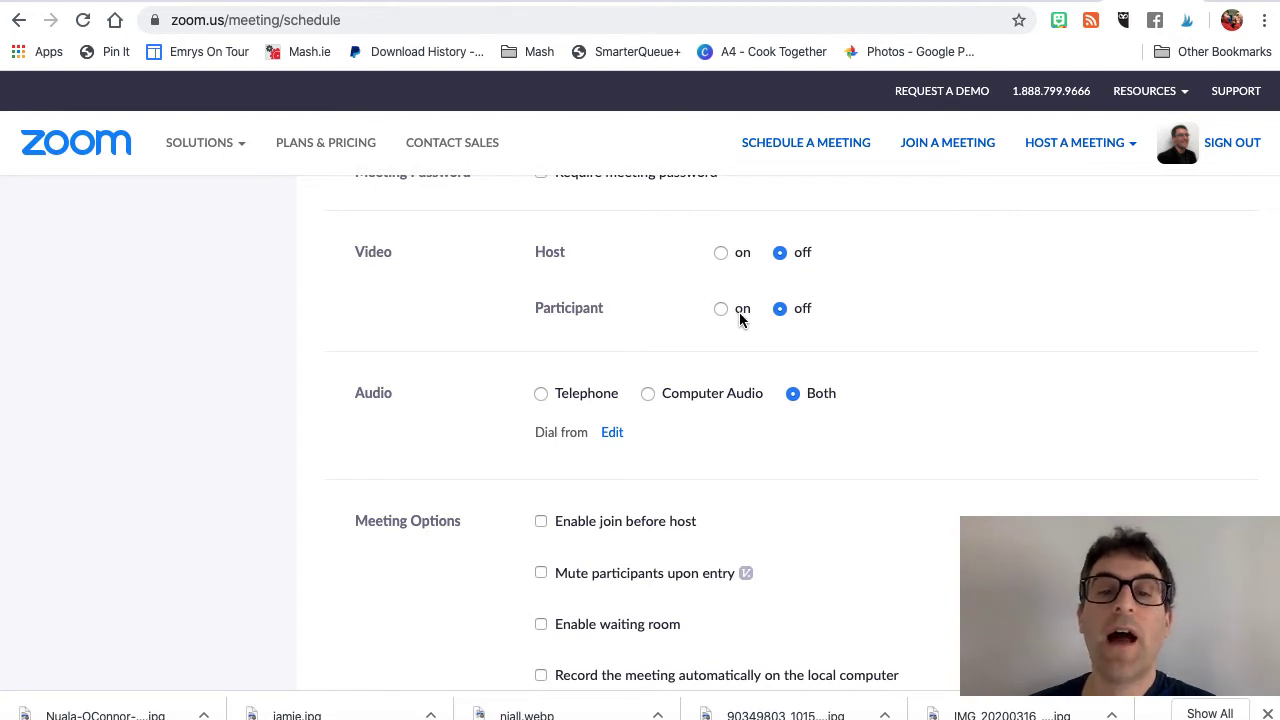
{"action": "left_click", "coordinate": [721, 254]}
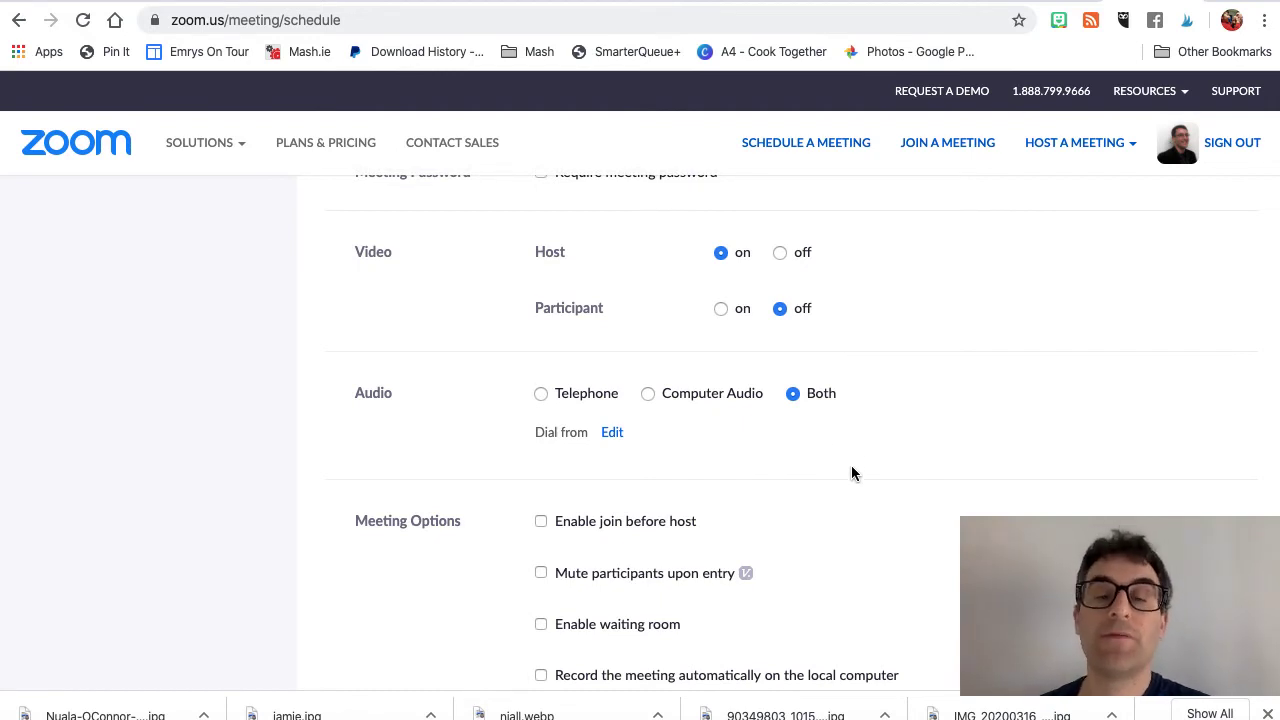
- Enable joining before the host and muting participants upon entry in the meeting options
{"action": "scroll", "coordinate": [786, 485], "scroll_direction": "down", "scroll_amount": 2}
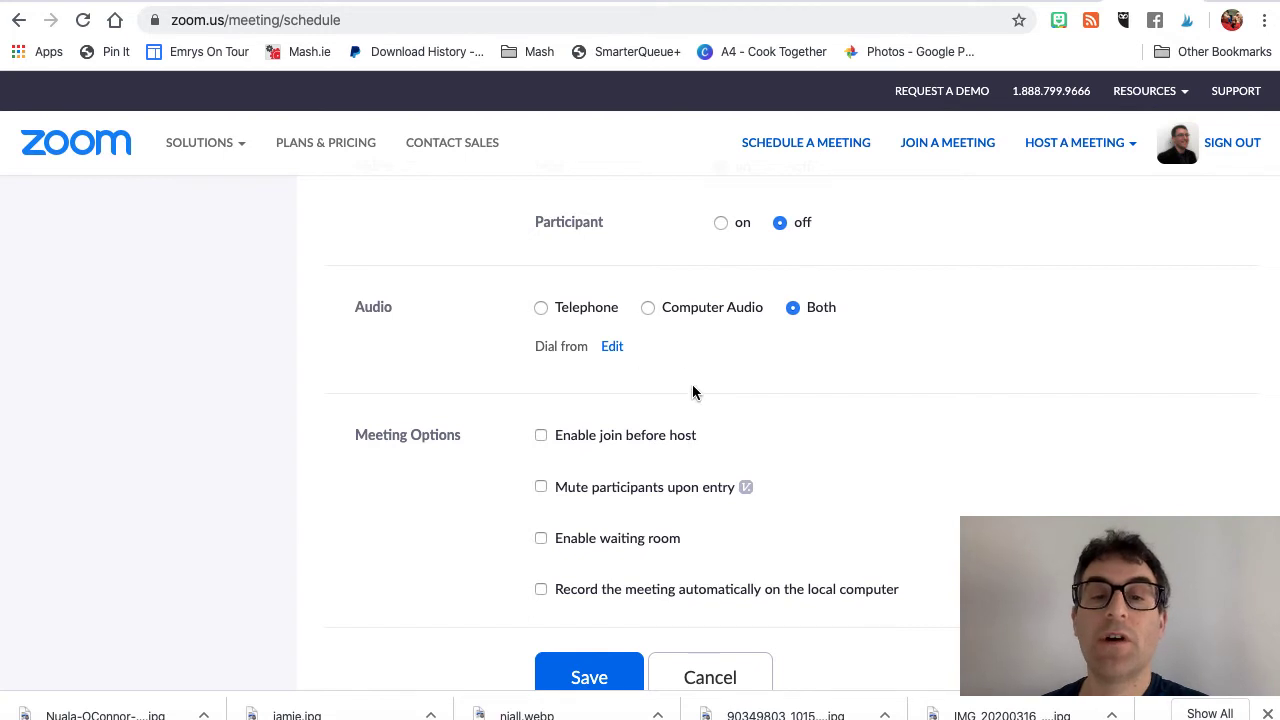
{"action": "scroll", "coordinate": [784, 437], "scroll_direction": "down", "scroll_amount": 3}
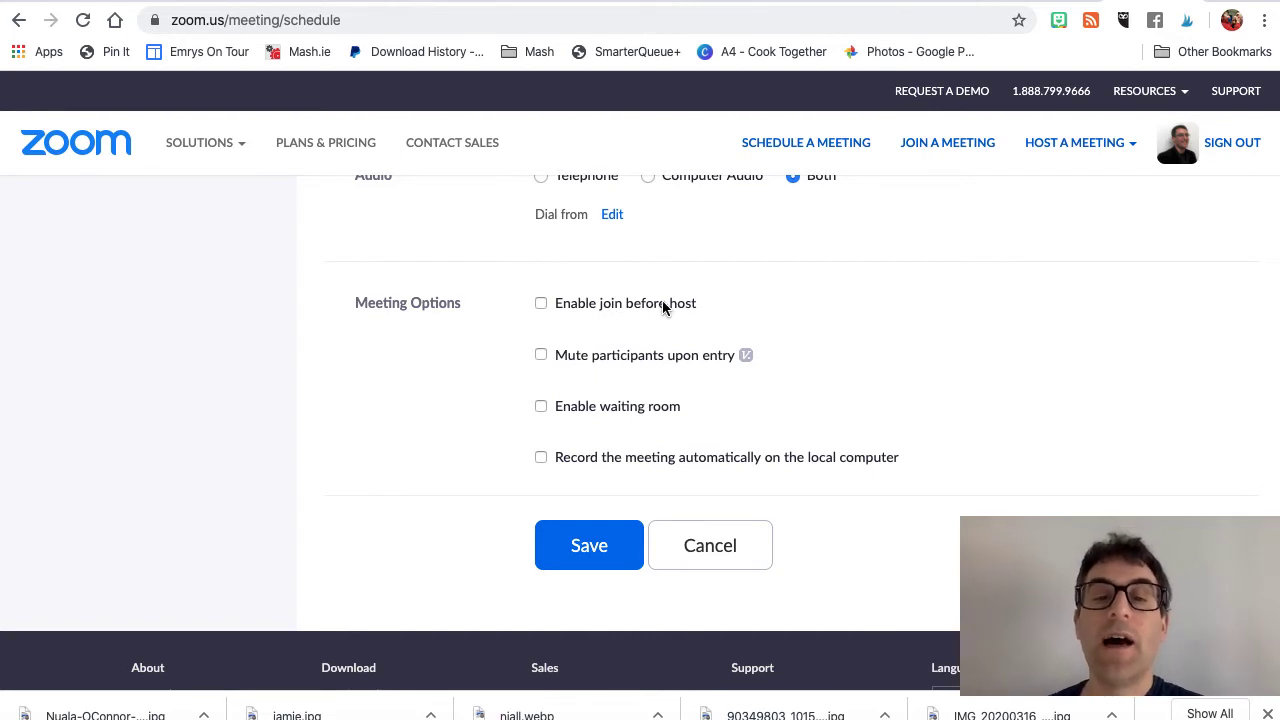
{"action": "left_click", "coordinate": [541, 304]}
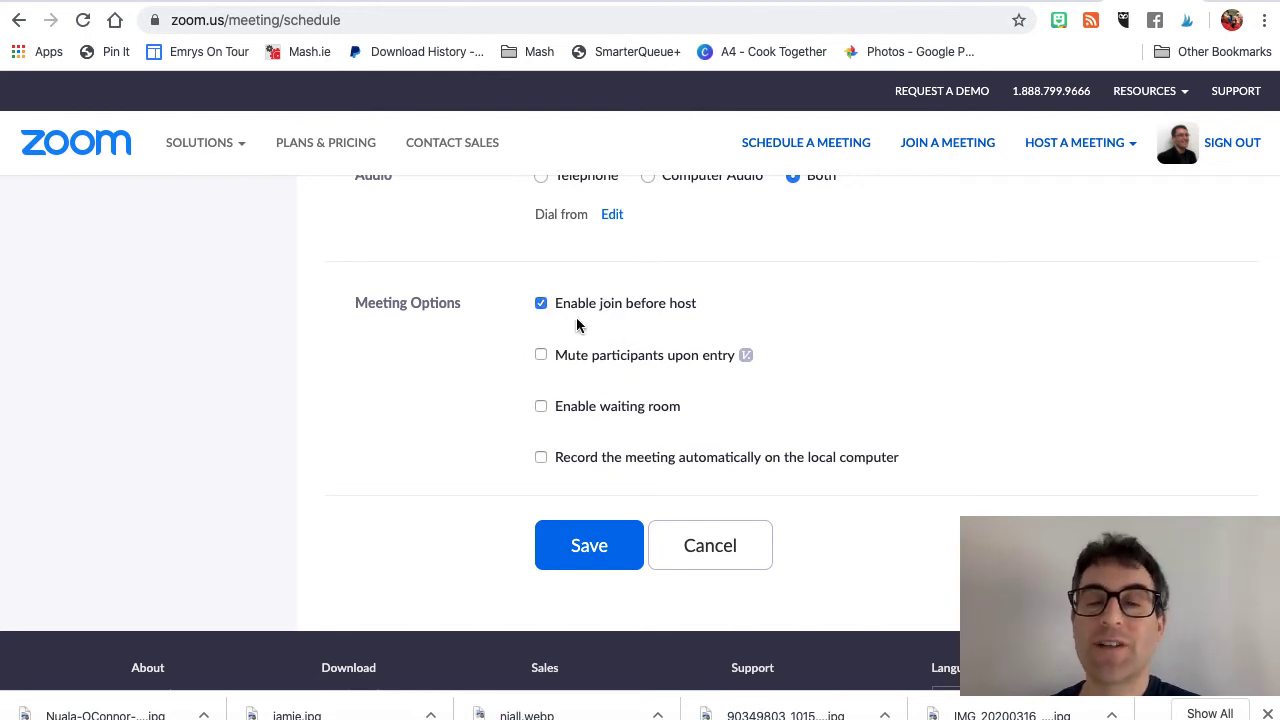
{"action": "scroll", "coordinate": [594, 366], "scroll_direction": "down", "scroll_amount": 1}
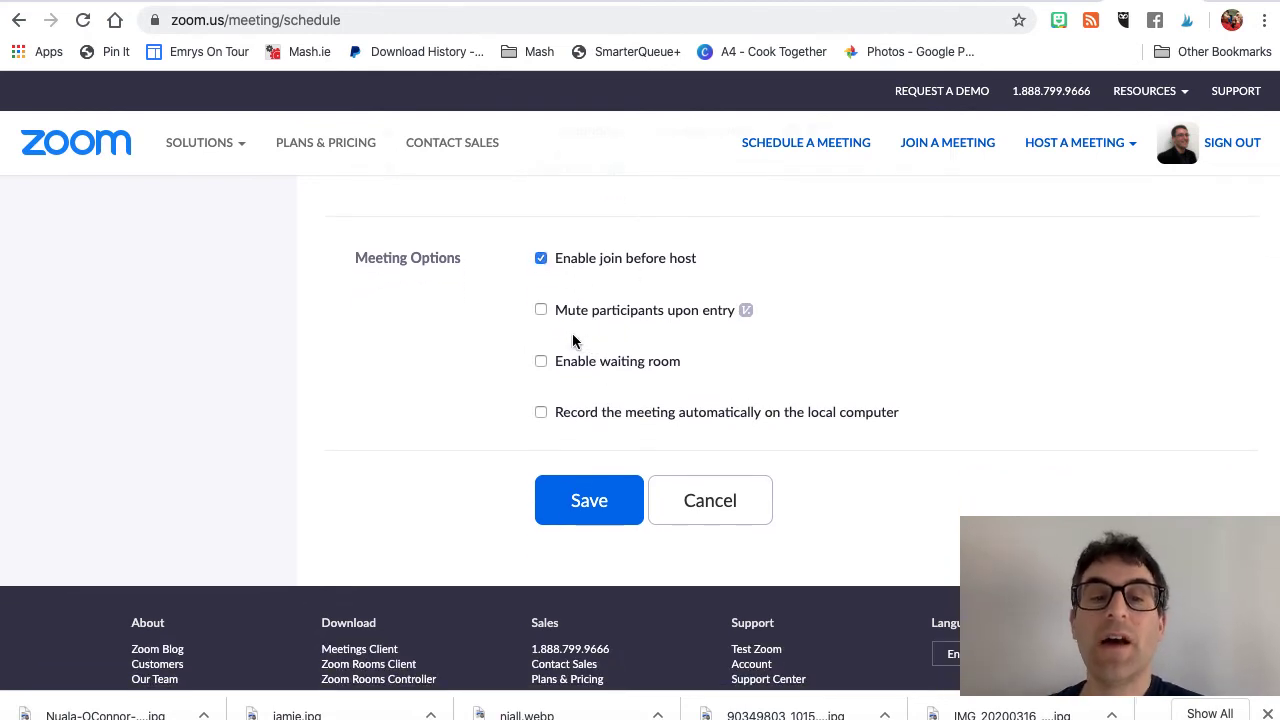
{"action": "left_click", "coordinate": [541, 311]}
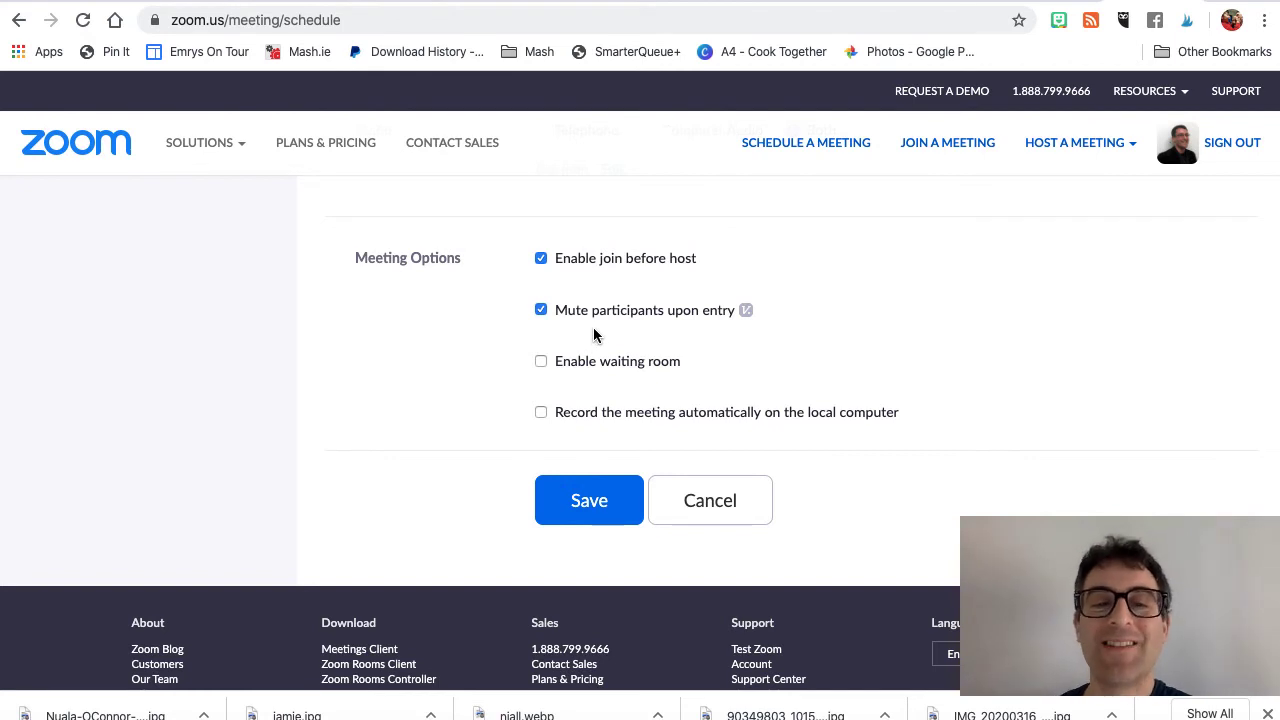
- Enable automatic recording of the meeting on the local computer and save the meeting
{"action": "scroll", "coordinate": [603, 337], "scroll_direction": "down", "scroll_amount": 1}
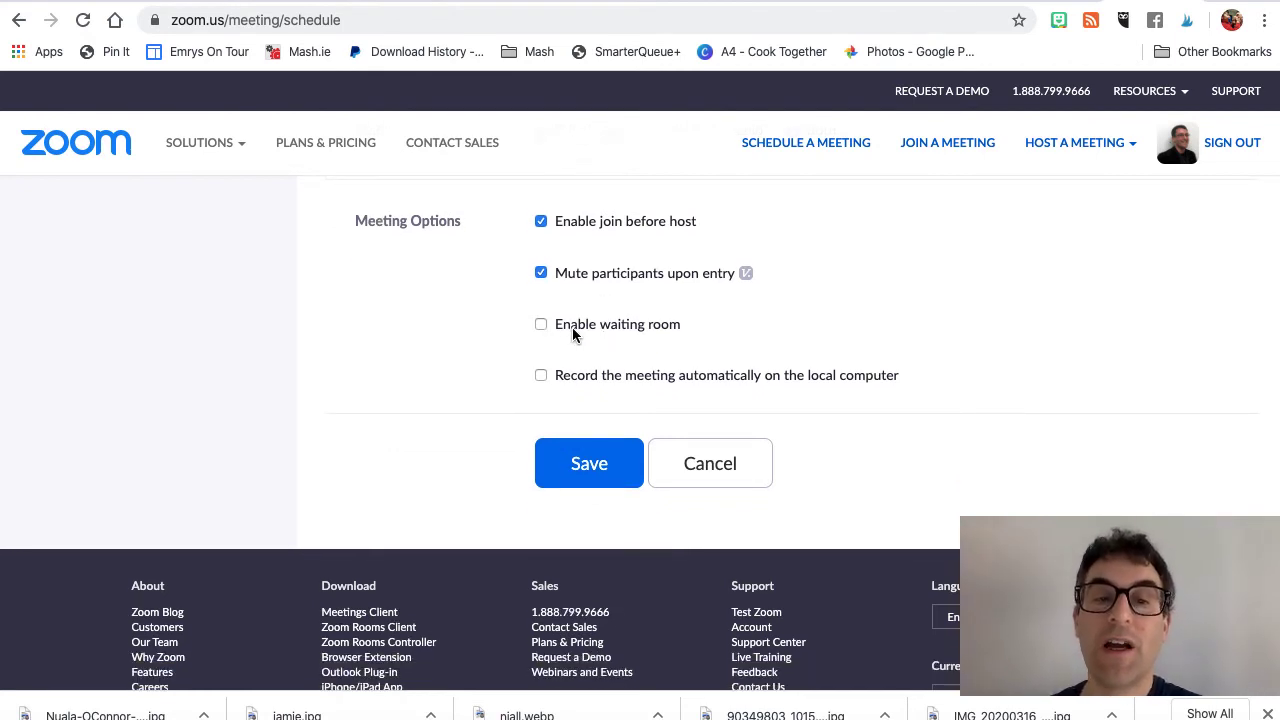
{"action": "scroll", "coordinate": [591, 338], "scroll_direction": "down", "scroll_amount": 1}
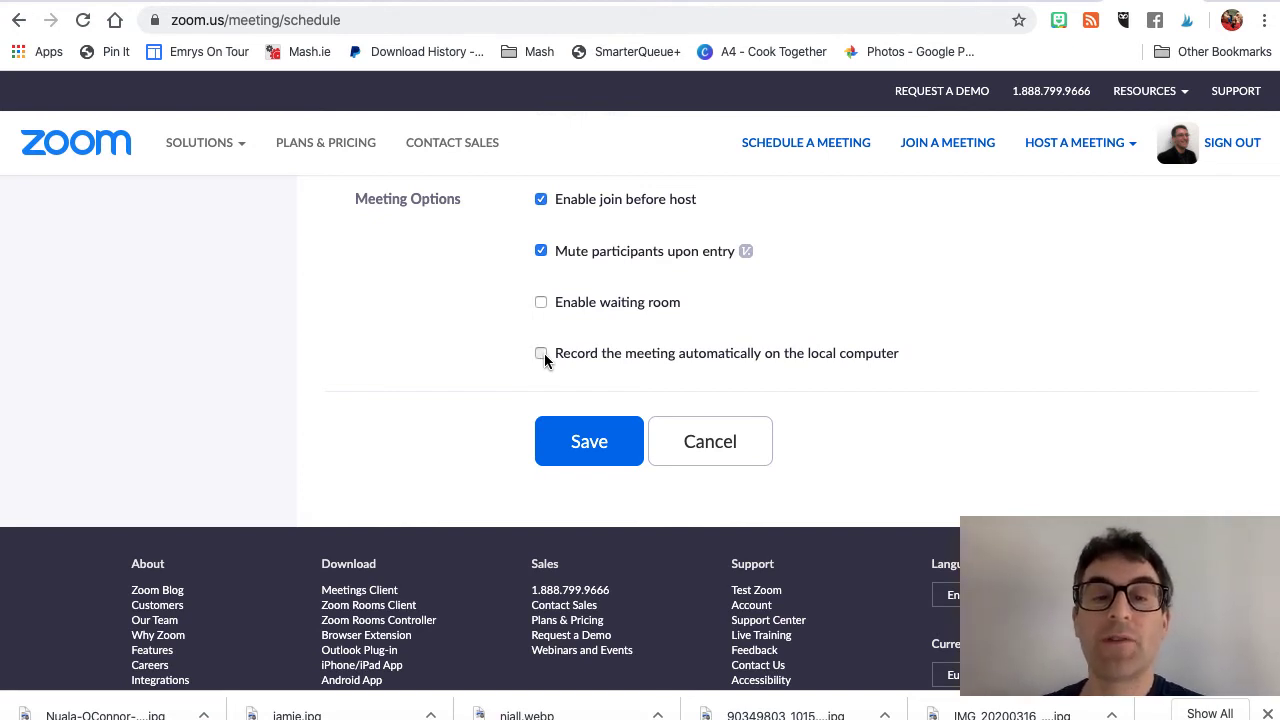
{"action": "left_click", "coordinate": [541, 355]}
{"action": "left_click", "coordinate": [588, 437]}
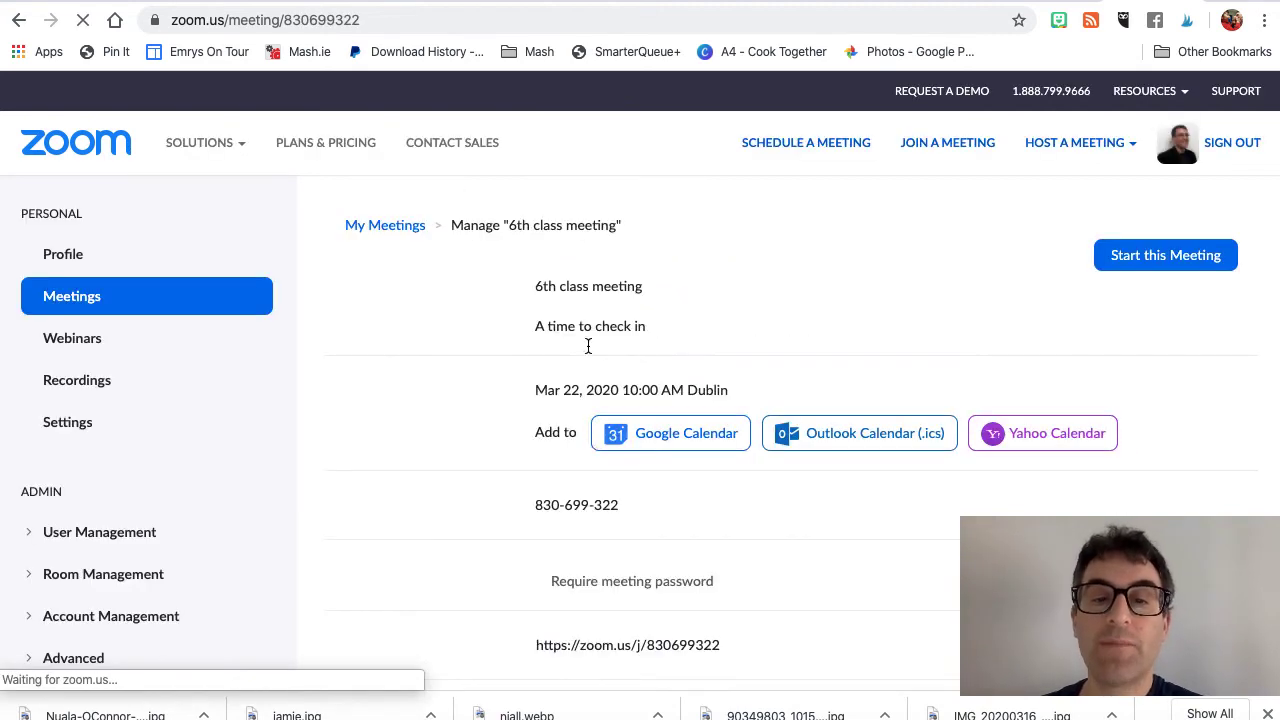
- Open the saved meeting's invitation and select its text from the opening line through the first meeting ID line
{"action": "scroll", "coordinate": [578, 438], "scroll_direction": "down", "scroll_amount": 1}
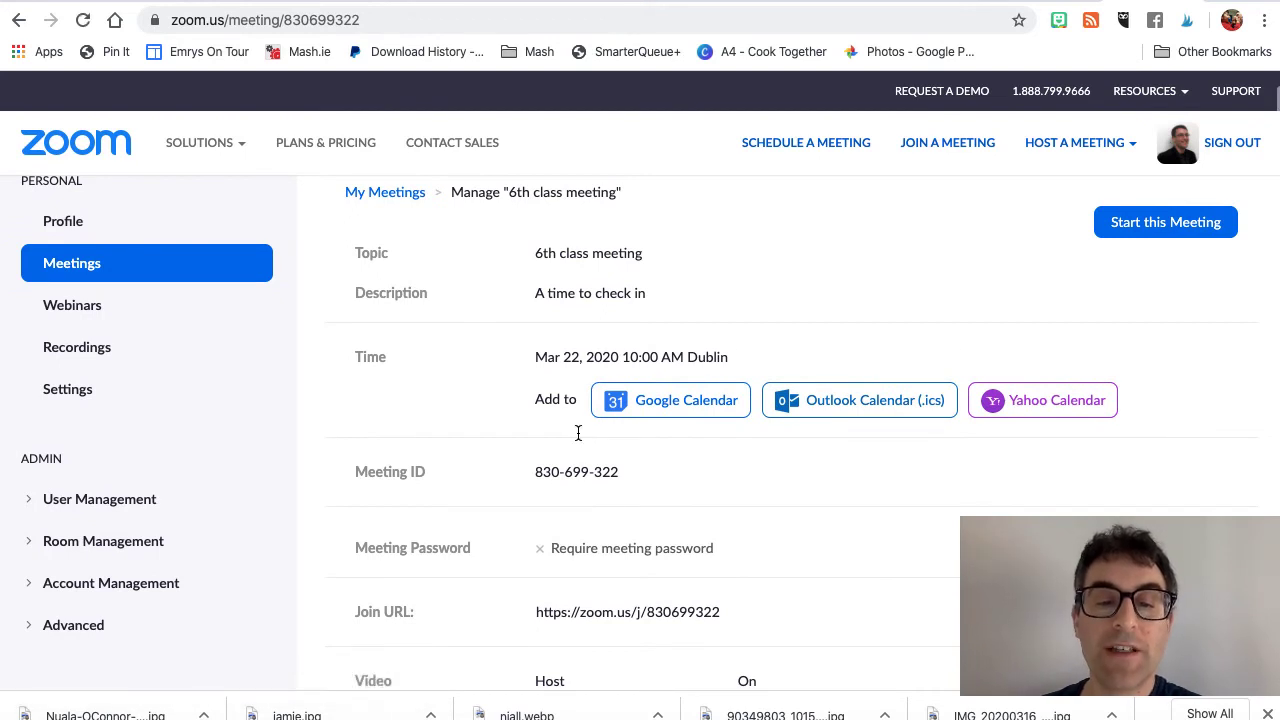
{"action": "scroll", "coordinate": [578, 435], "scroll_direction": "down", "scroll_amount": 3}
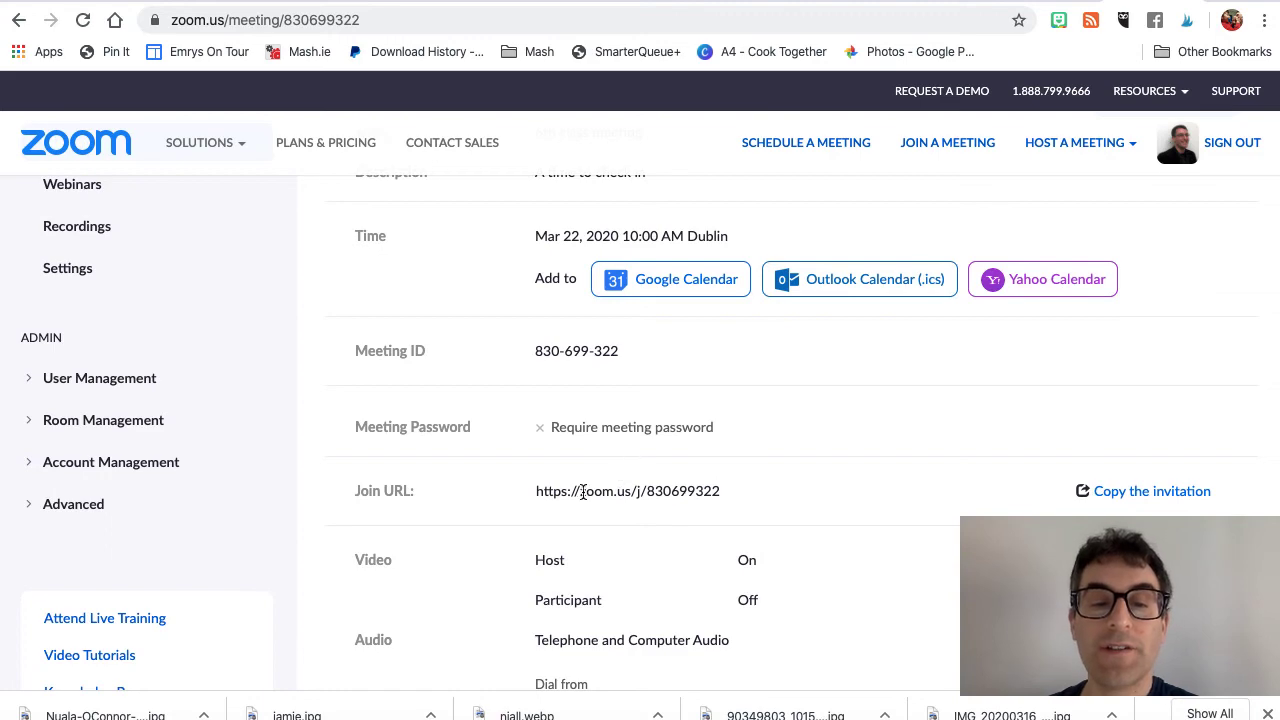
{"action": "left_click", "coordinate": [1134, 491]}
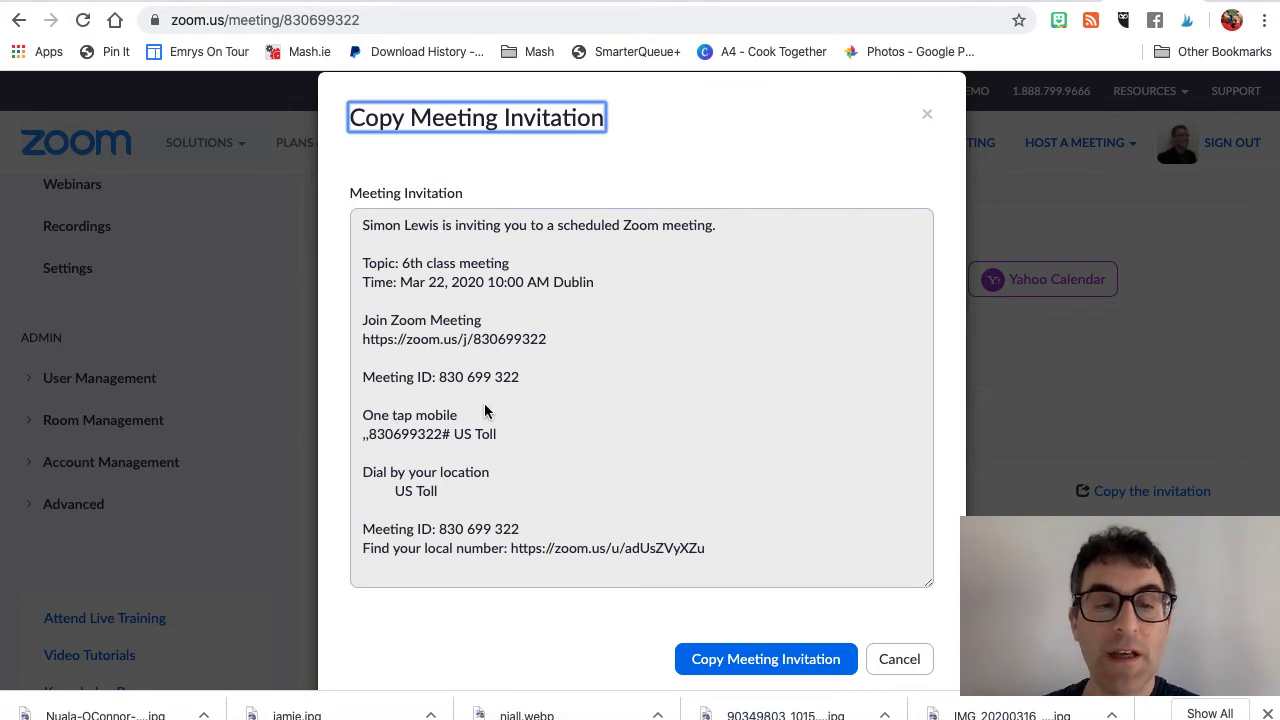
{"action": "left_click_drag", "start_coordinate": [529, 383], "coordinate": [355, 232]}
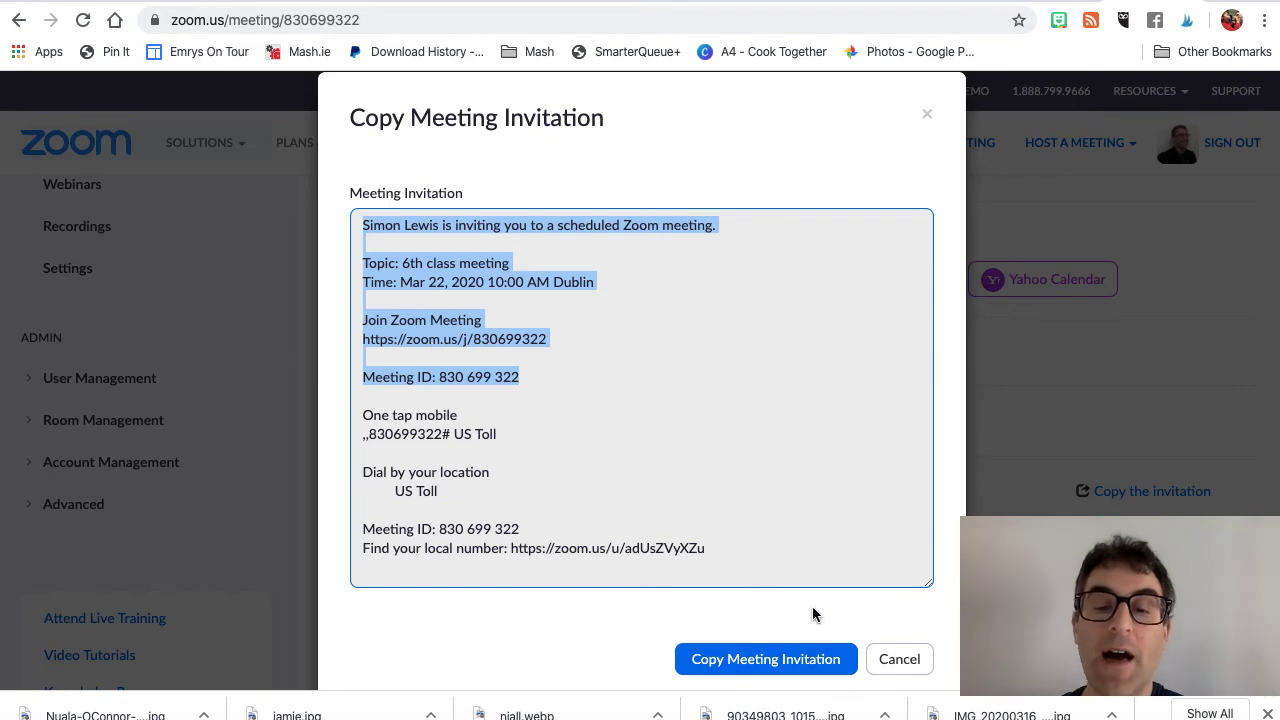
- Close the meeting invitation without copying it and return to the list of upcoming meetings
{"action": "left_click", "coordinate": [893, 661]}
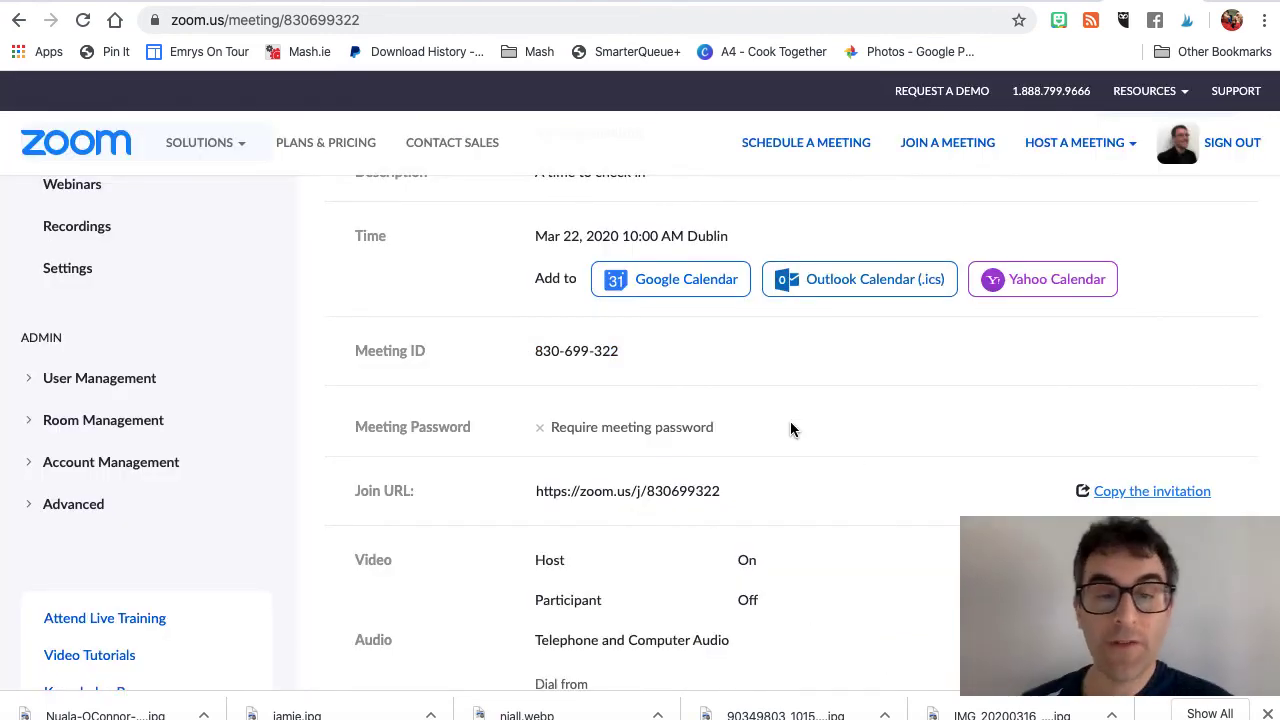
{"action": "scroll", "coordinate": [242, 232], "scroll_direction": "up", "scroll_amount": 1}
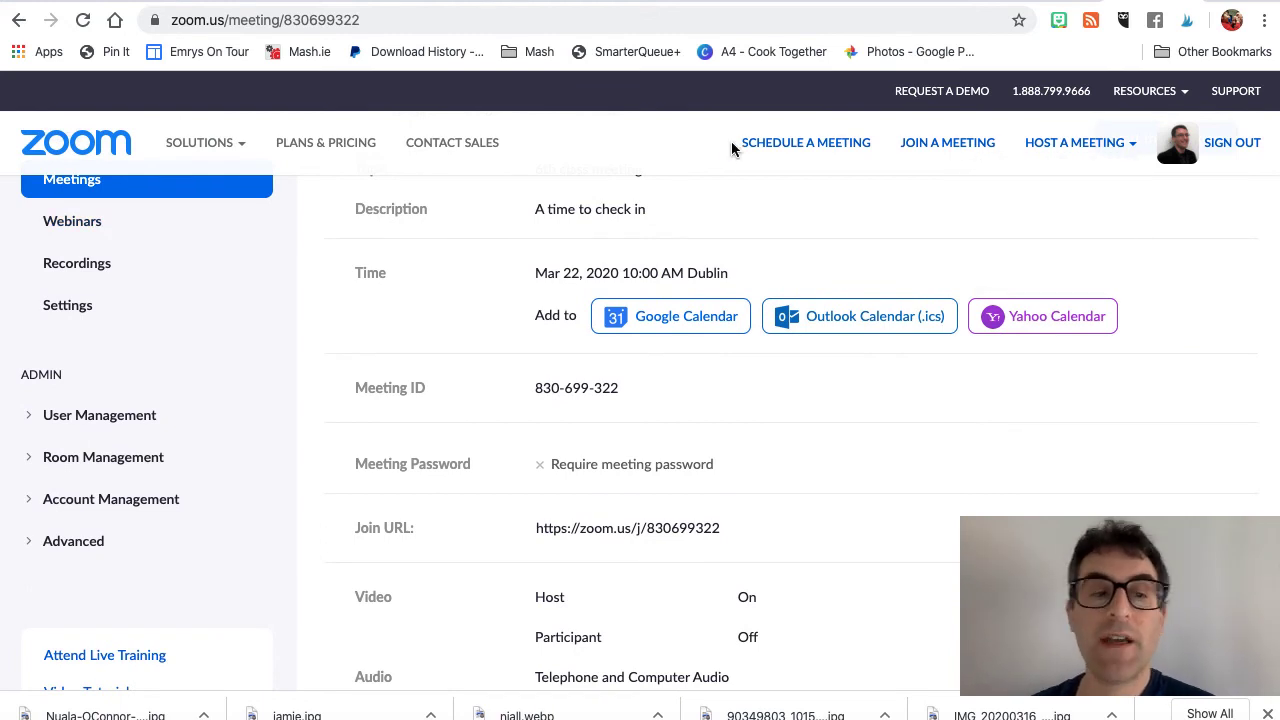
{"action": "scroll", "coordinate": [92, 230], "scroll_direction": "up", "scroll_amount": 1}
{"action": "left_click", "coordinate": [77, 208]}
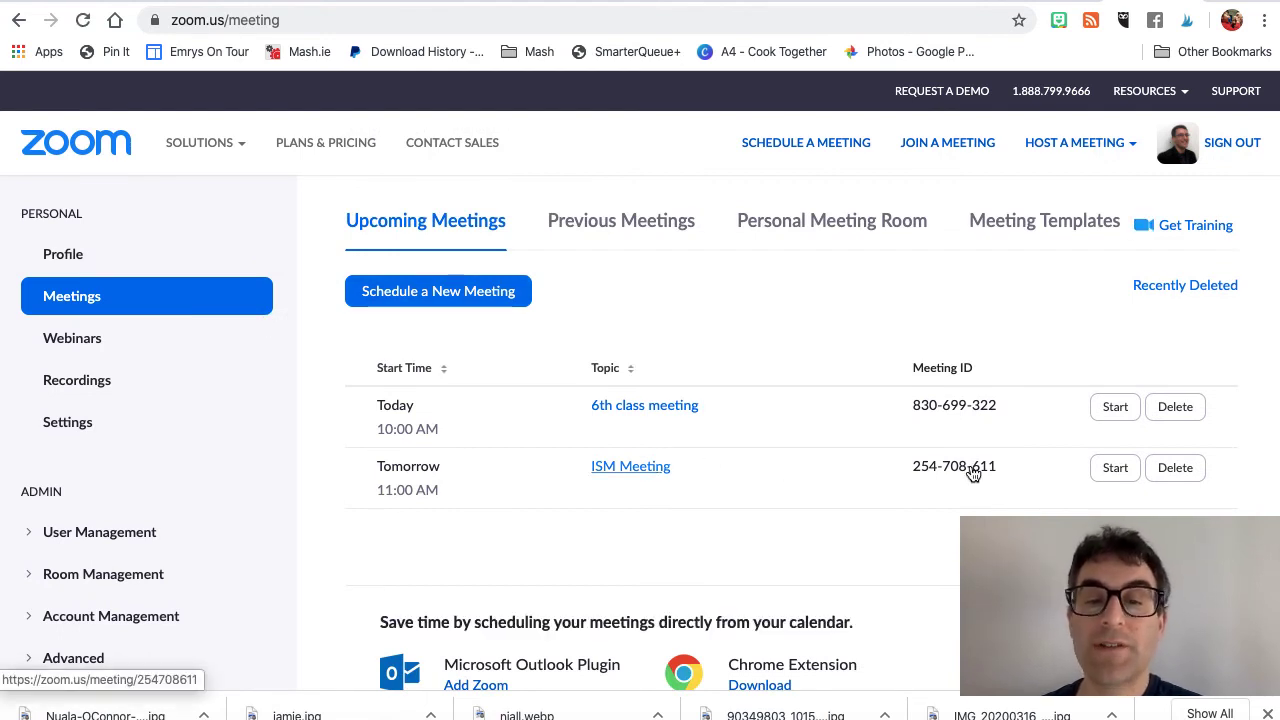
- Start today's 6th class meeting in the Zoom desktop app and exit the meeting without joining its audio
{"action": "left_click", "coordinate": [1113, 410]}
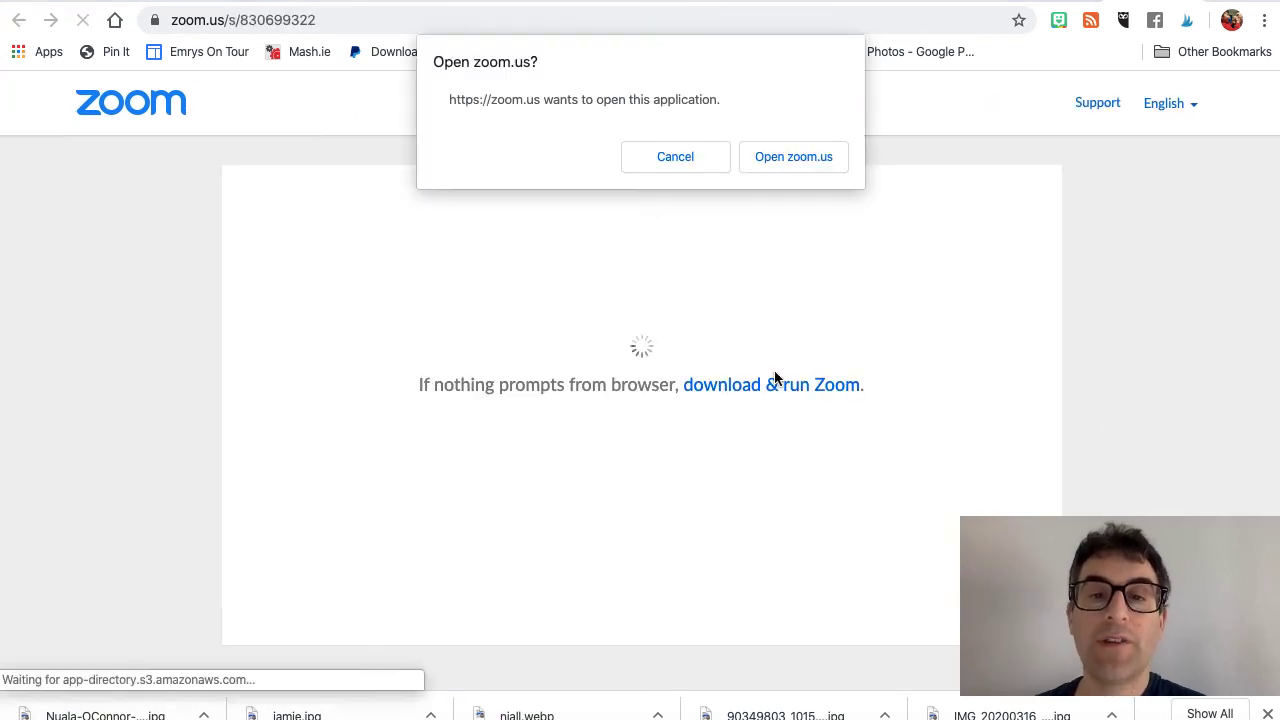
{"action": "left_click", "coordinate": [791, 159]}
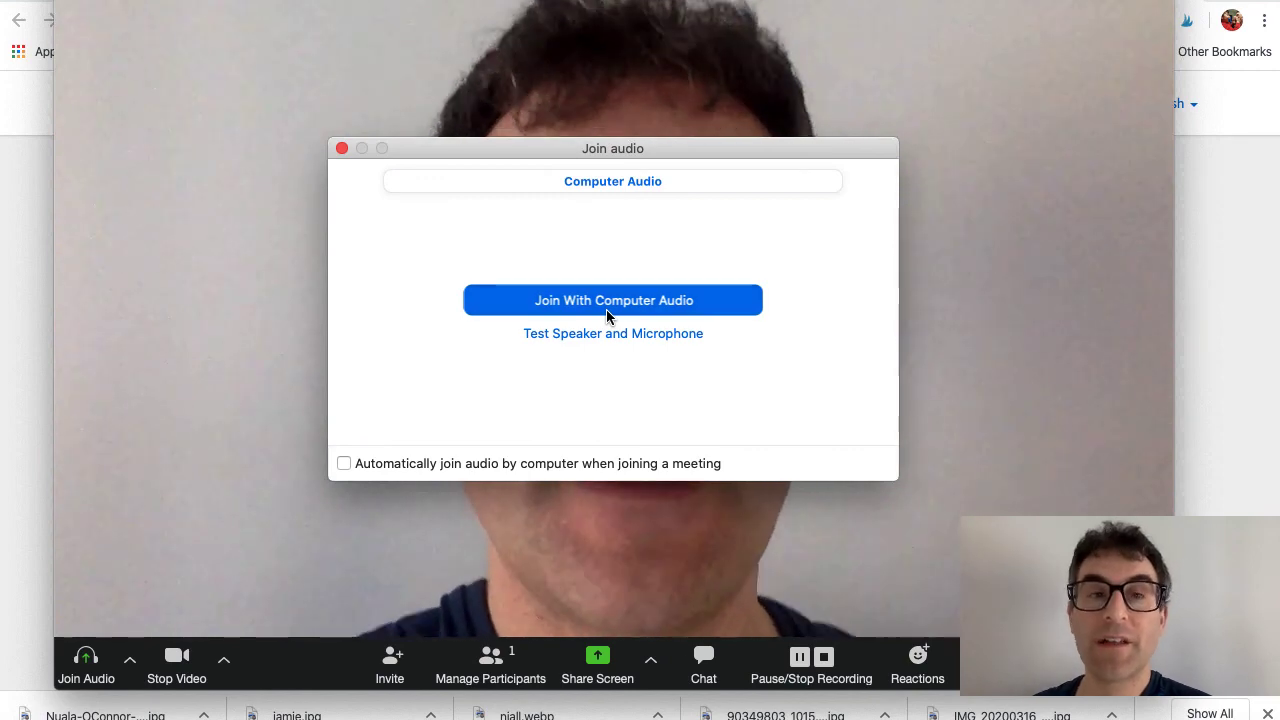
{"action": "left_click", "coordinate": [1124, 665]}
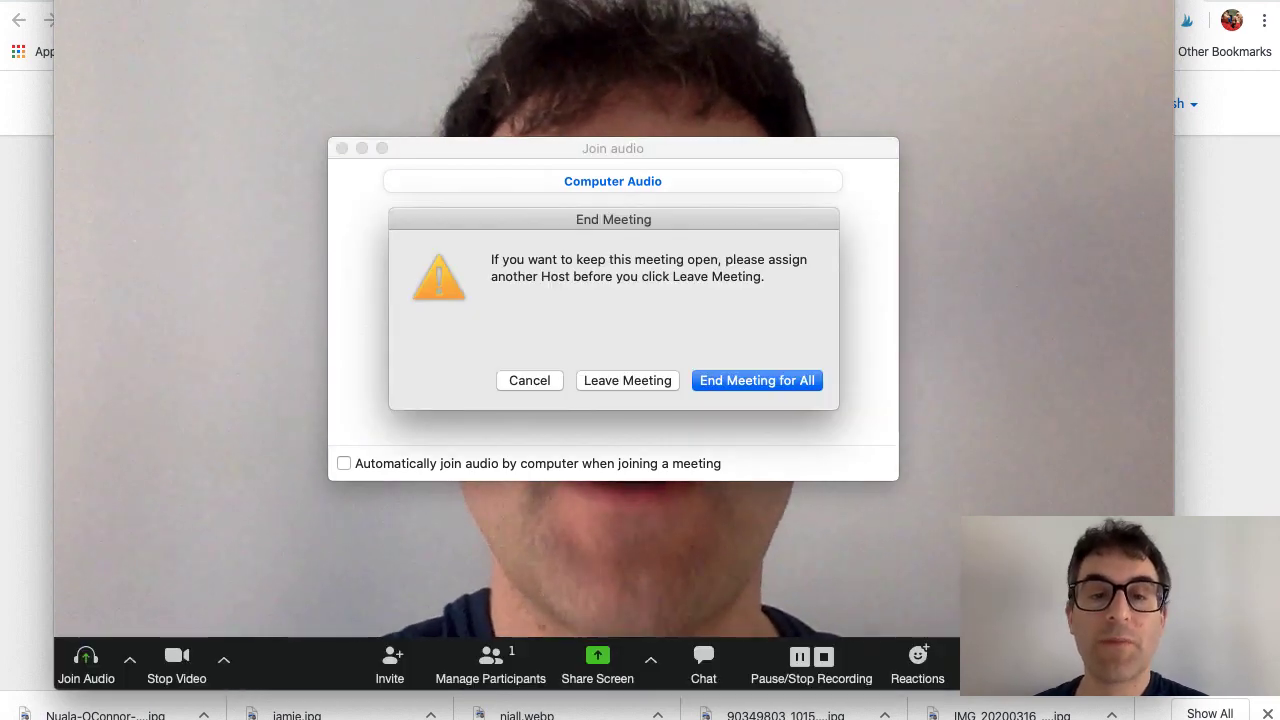
{"action": "key", "text": "Escape"}
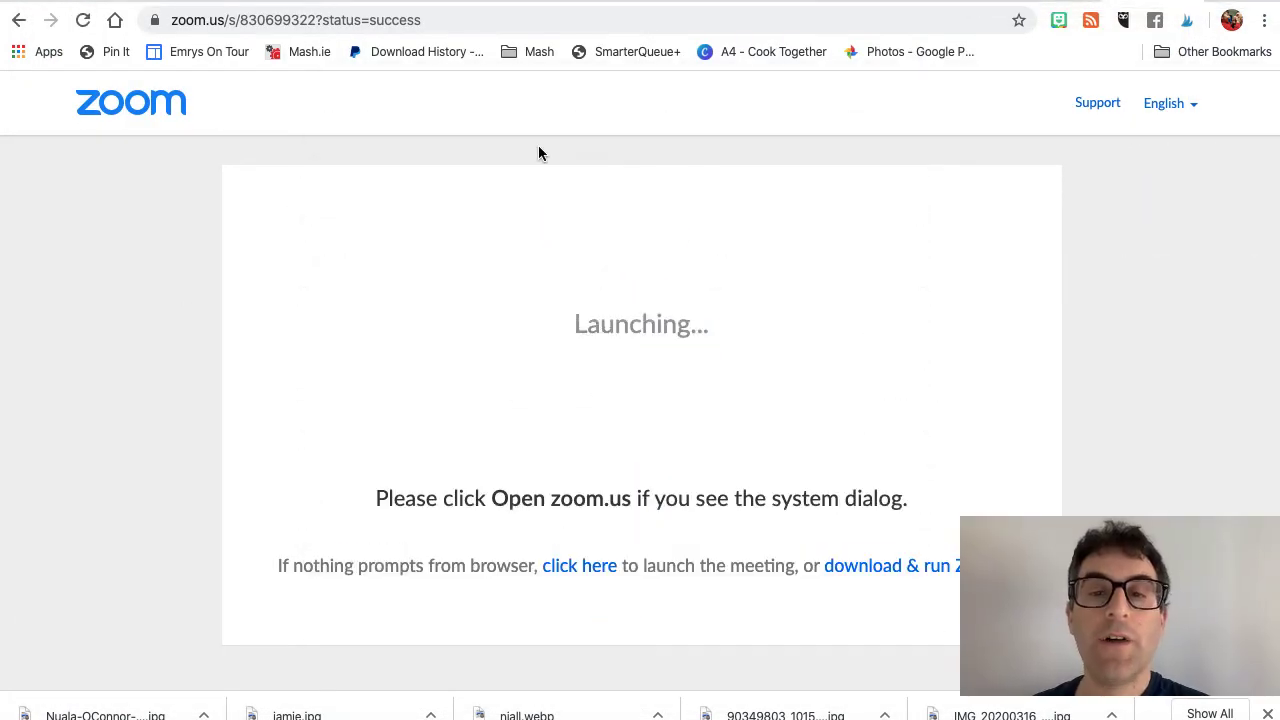
- Return to the Zoom website's home page from the meeting launch page
{"action": "left_click", "coordinate": [158, 110]}
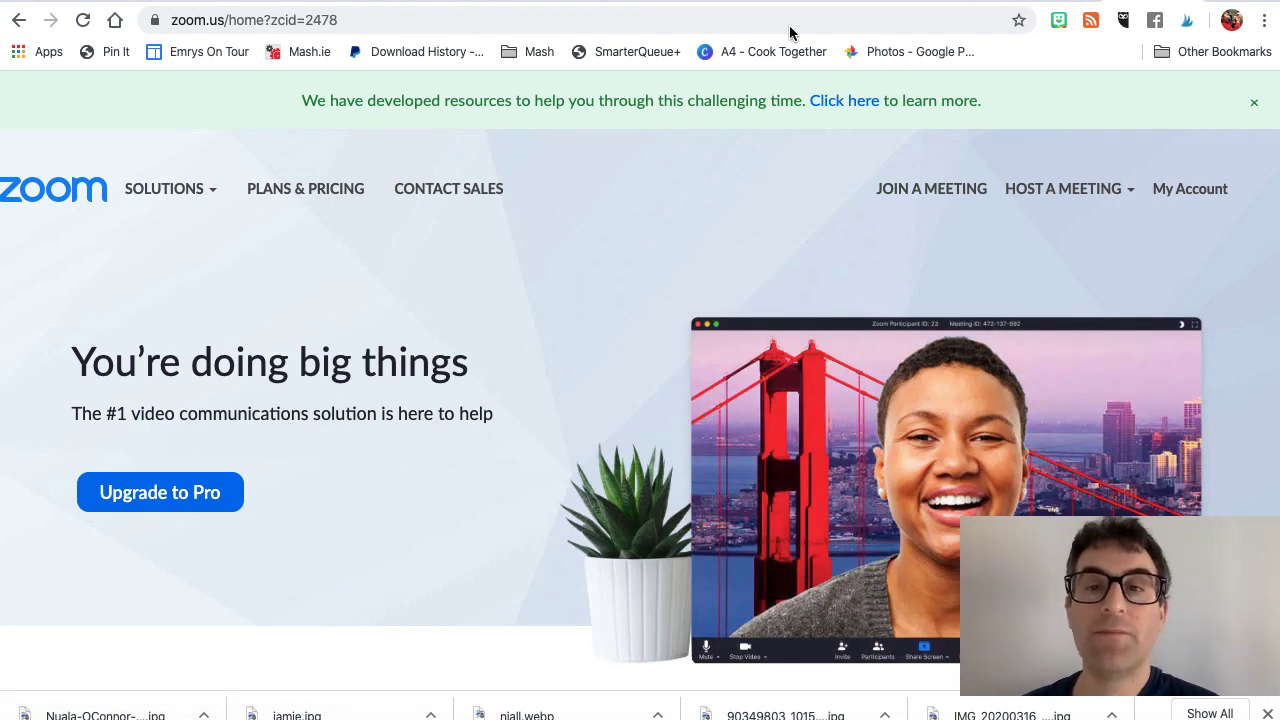
{"action": "left_click", "coordinate": [972, 0]}
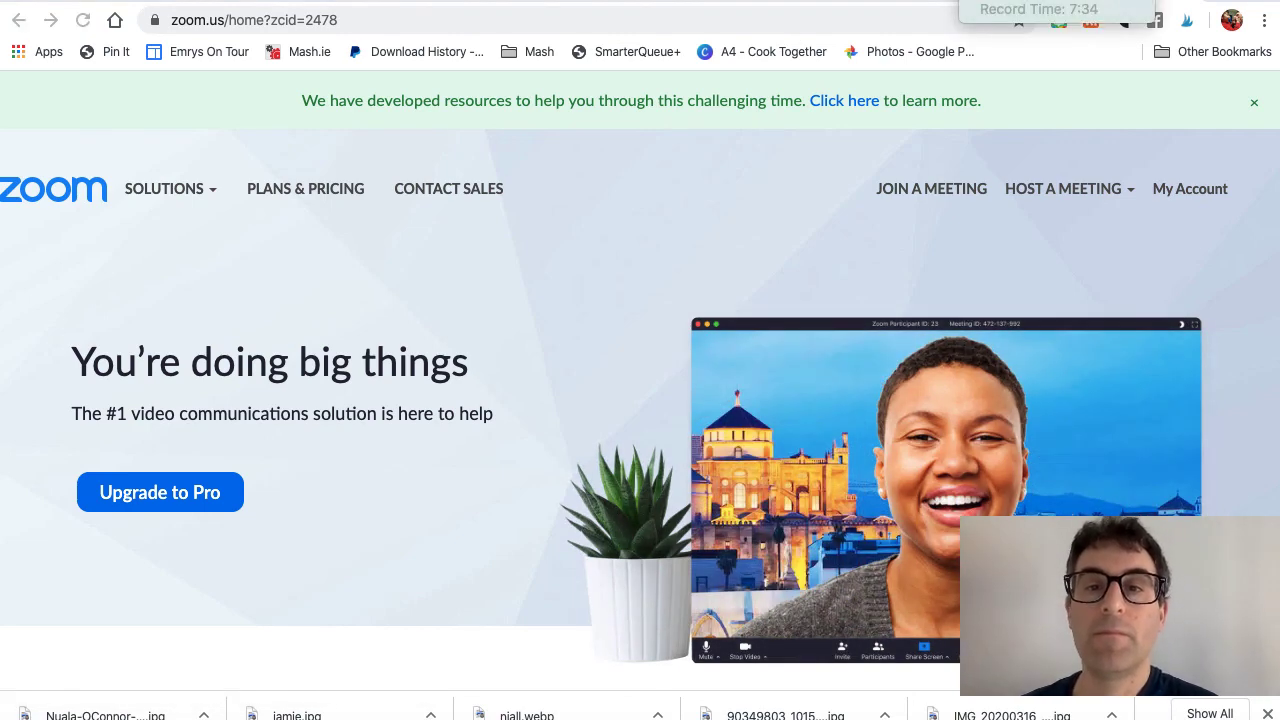